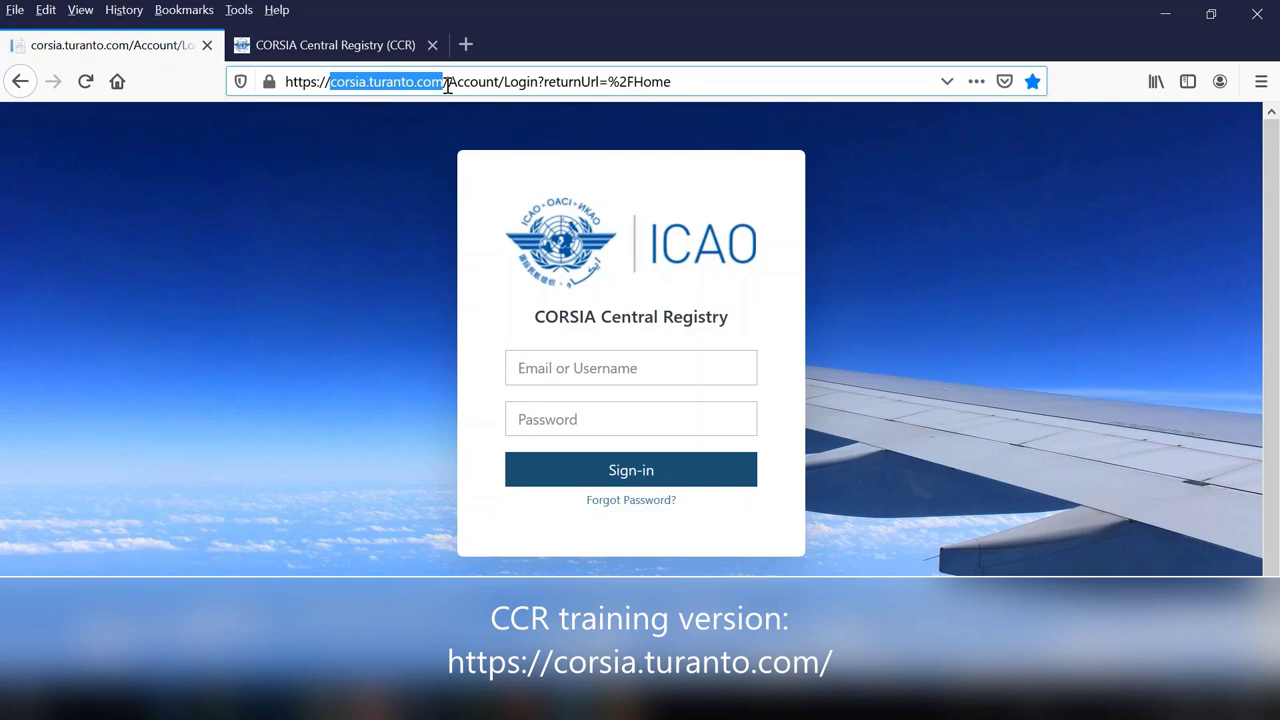
- Enter the test account's username and password in the sign-in form
left_click(940, 264)
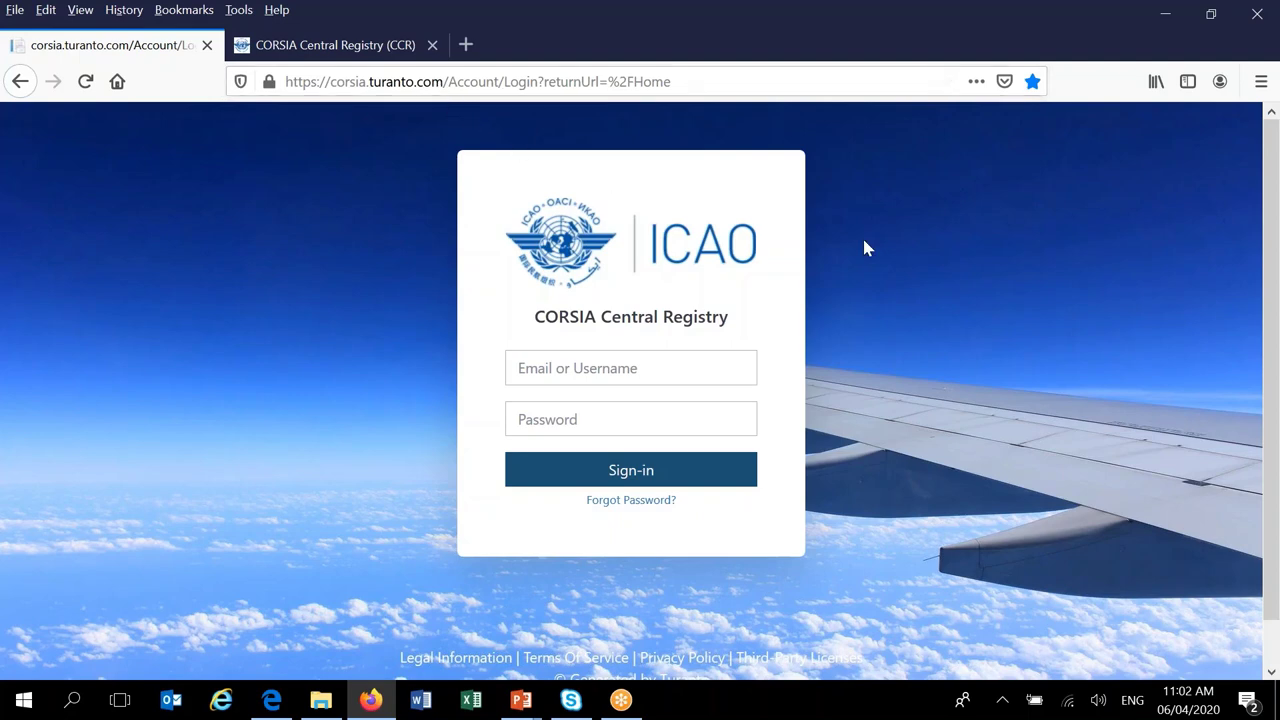
left_click(650, 361)
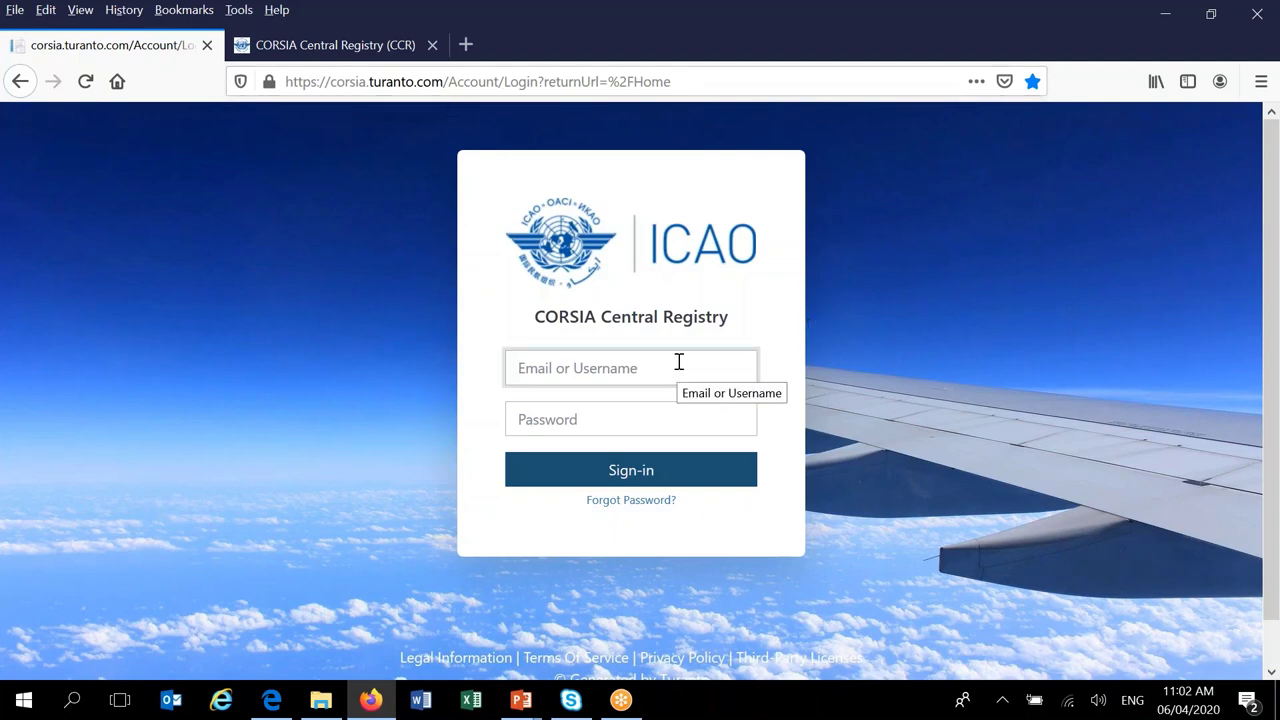
type("testuserCCR")
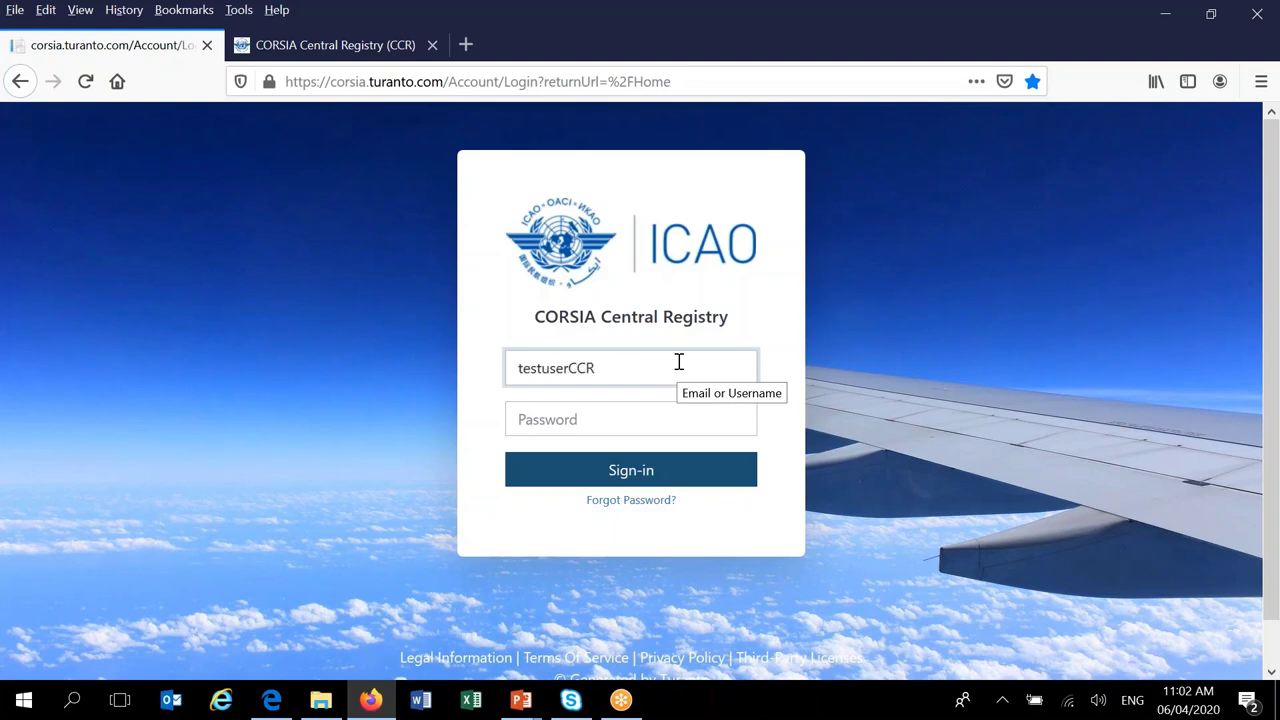
left_click(634, 421)
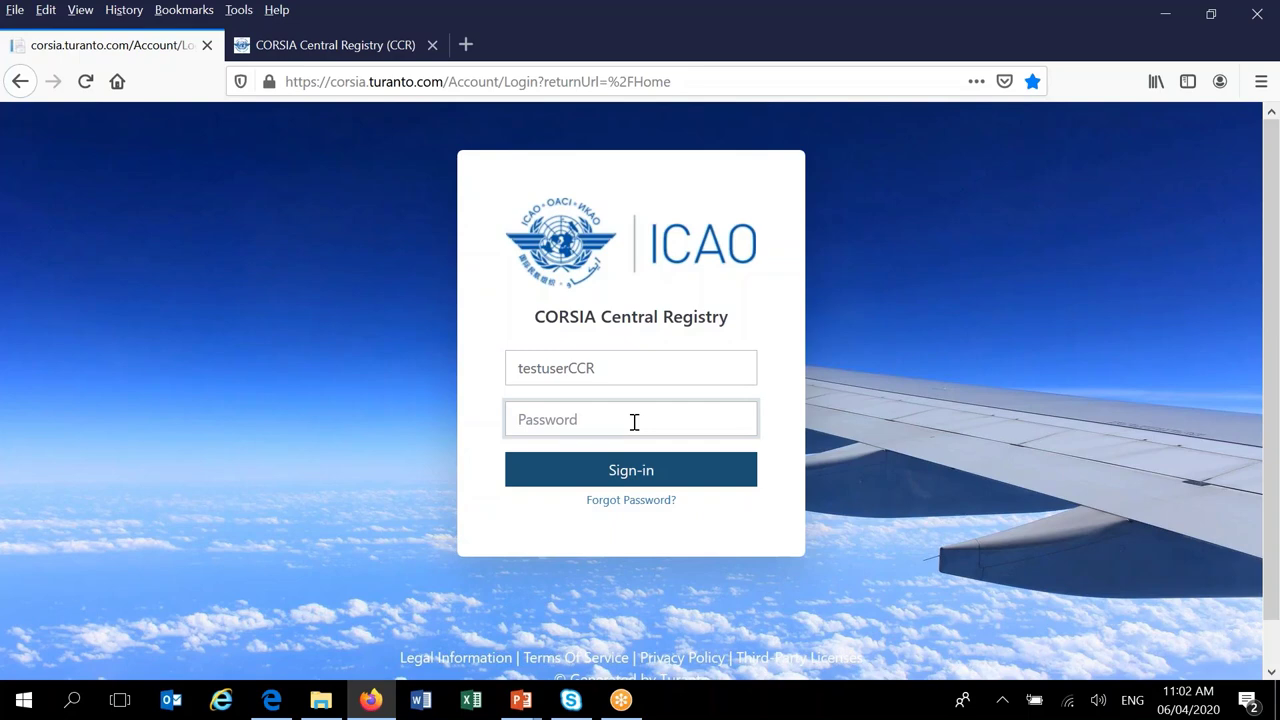
type("••••••")
key("BackSpace")
key("BackSpace")
key("BackSpace")
key("BackSpace")
key("BackSpace")
key("BackSpace")
type("•••••••••••")
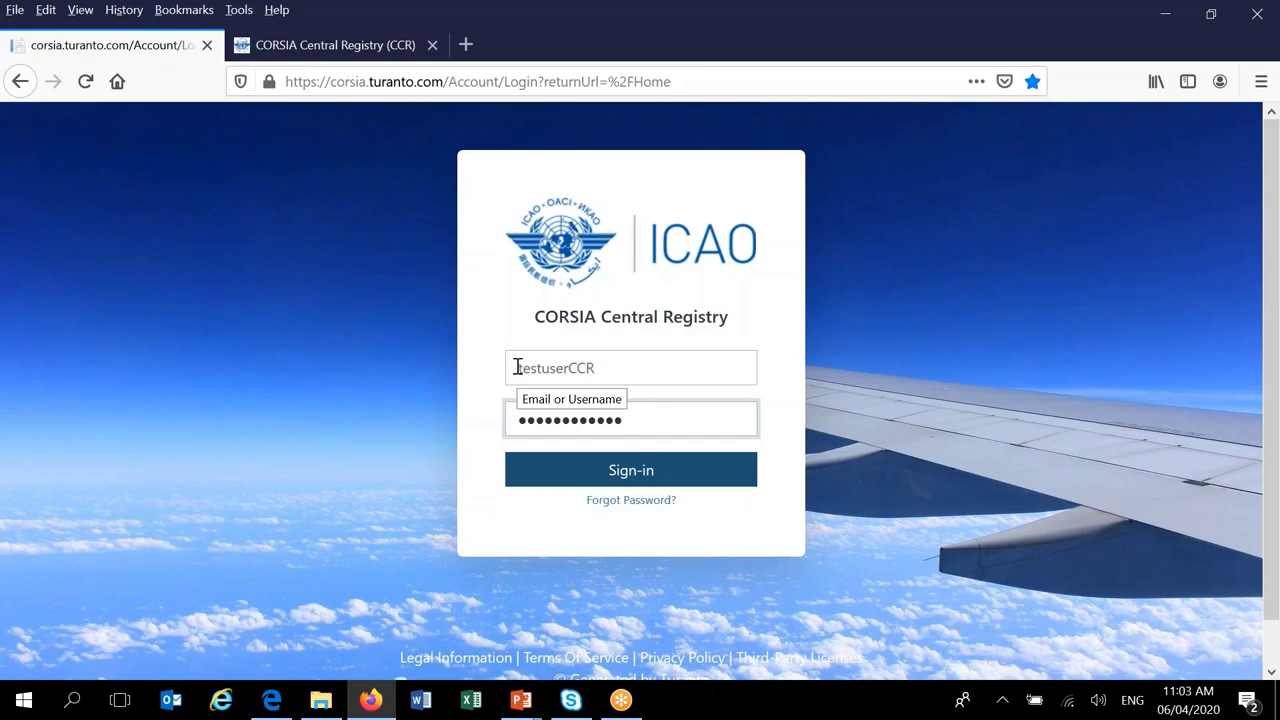
- Erase both the username and password, then attempt Sign-in with empty fields
left_click_drag(517, 368, 591, 358)
left_click(609, 368)
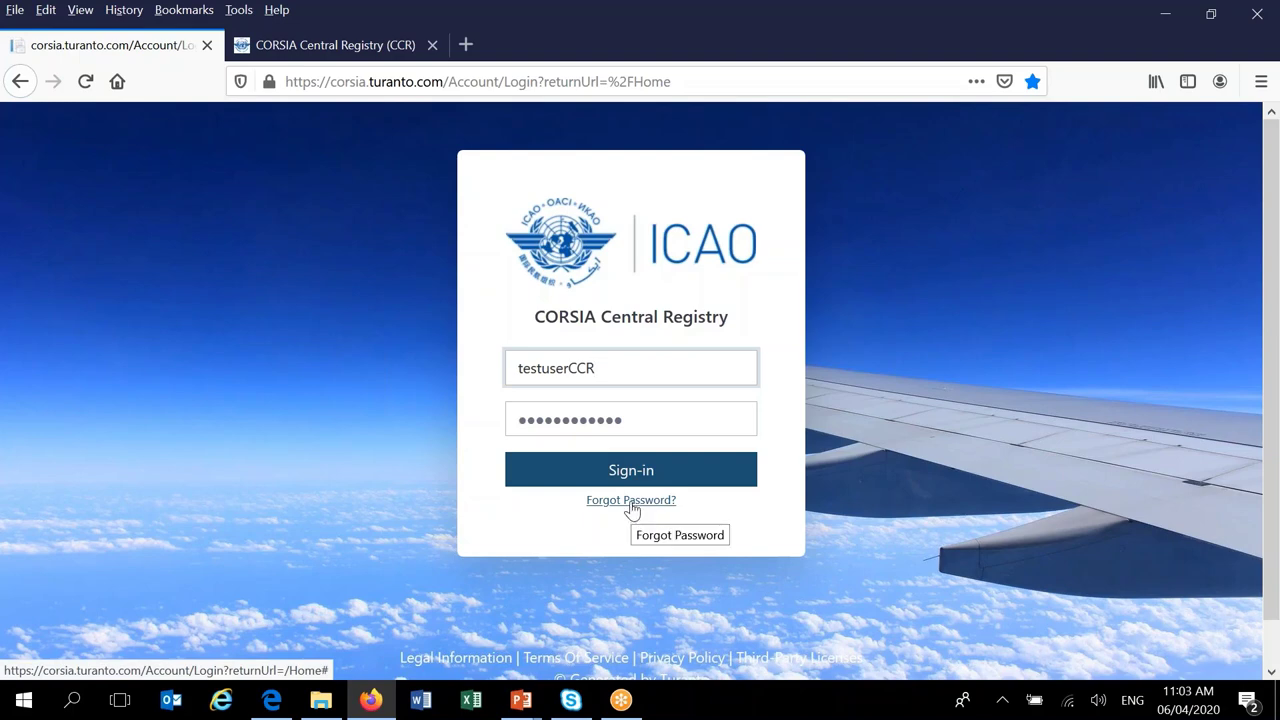
left_click_drag(603, 368, 514, 371)
key("BackSpace")
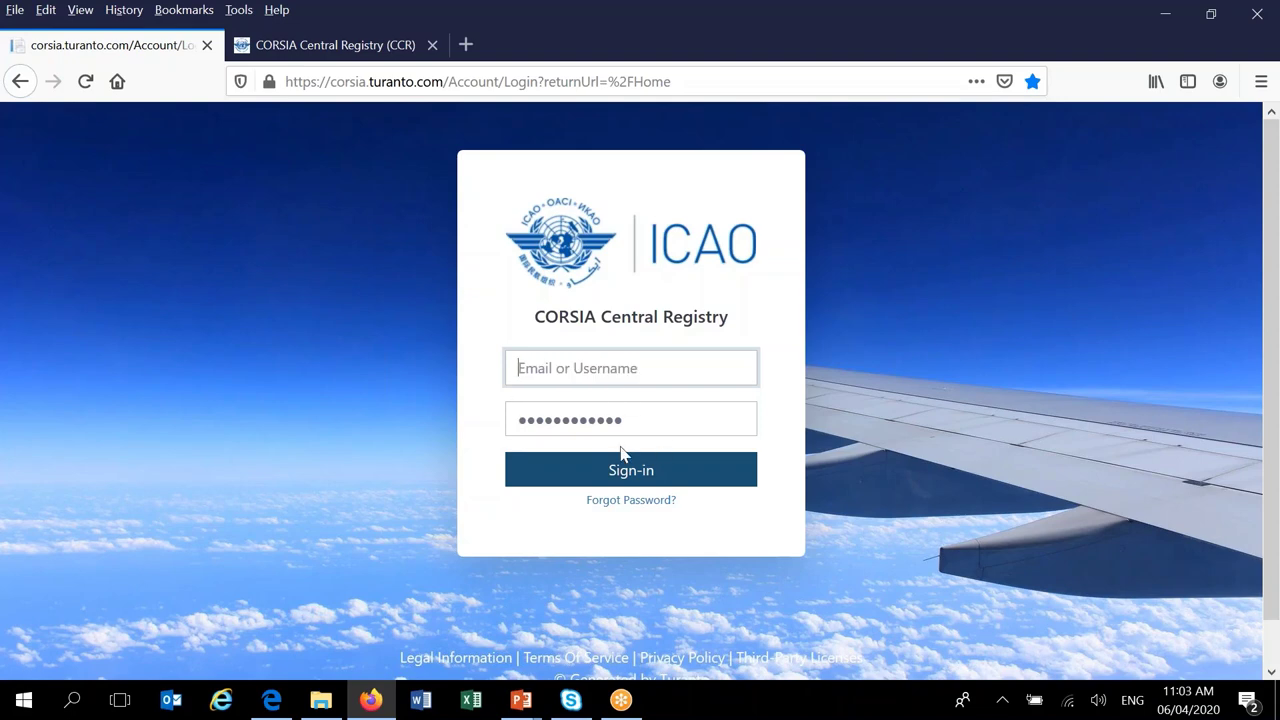
left_click_drag(637, 423, 517, 417)
key("BackSpace")
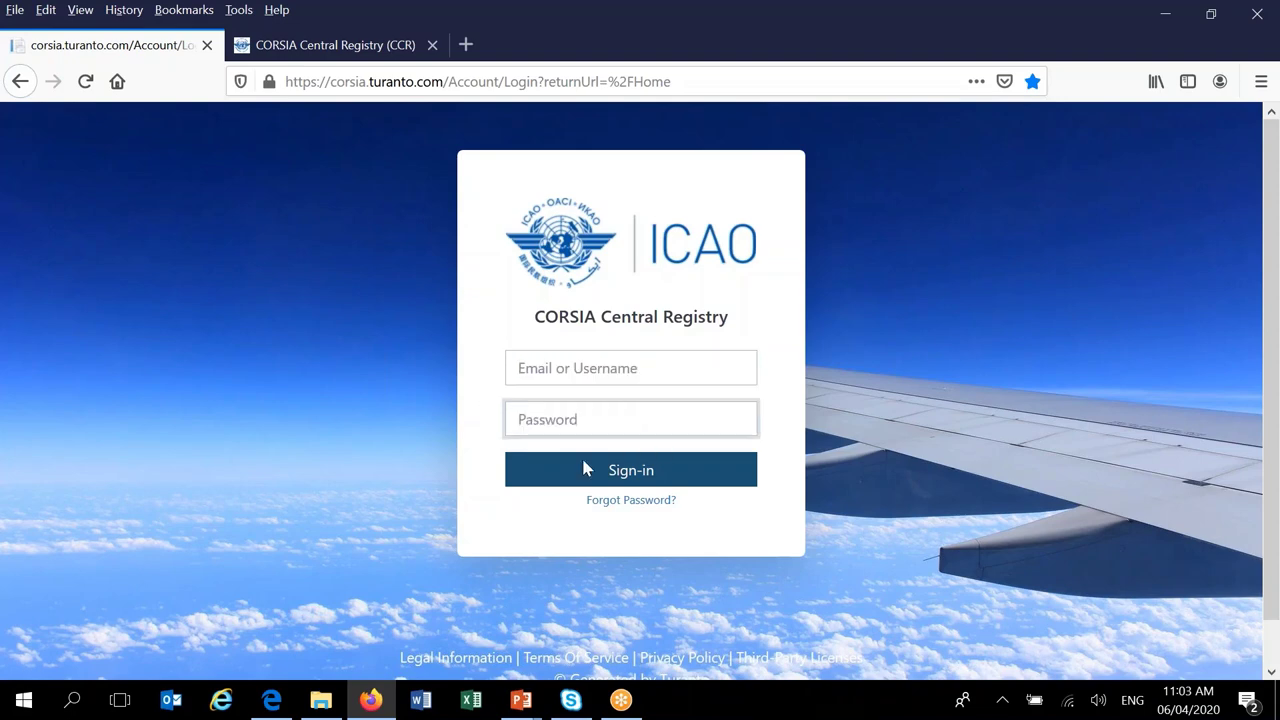
left_click(587, 470)
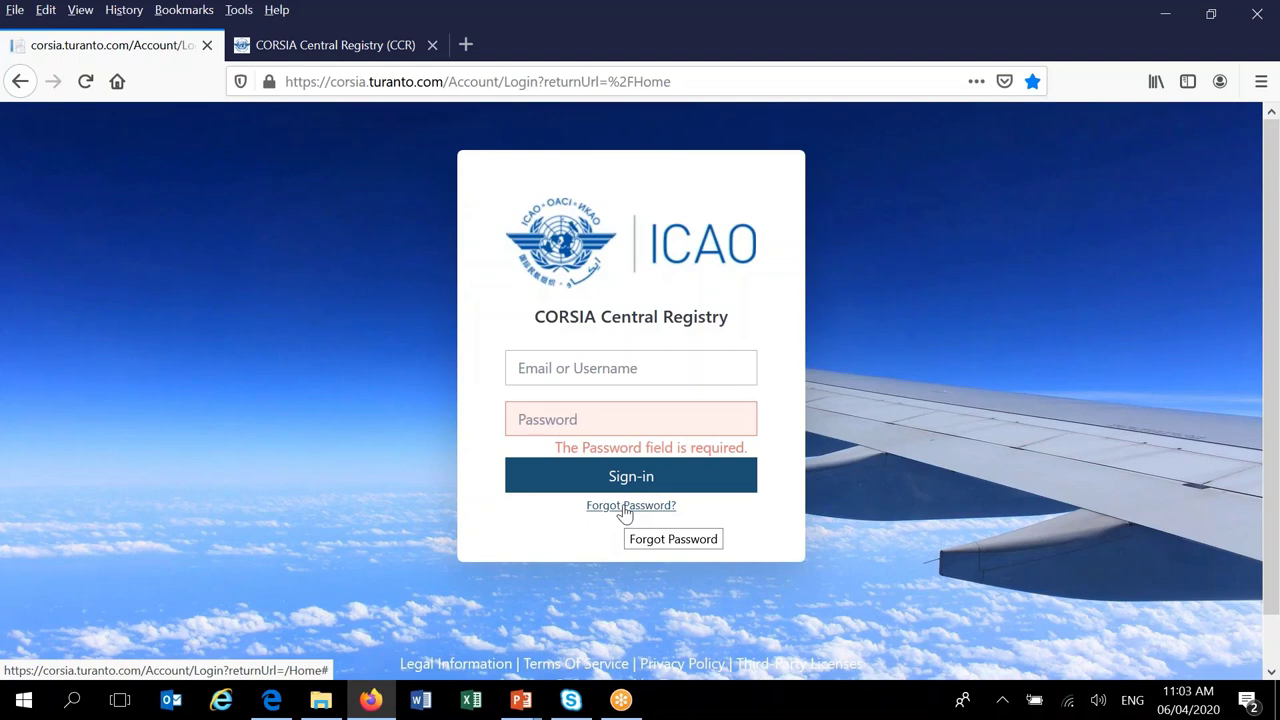
left_click(626, 506)
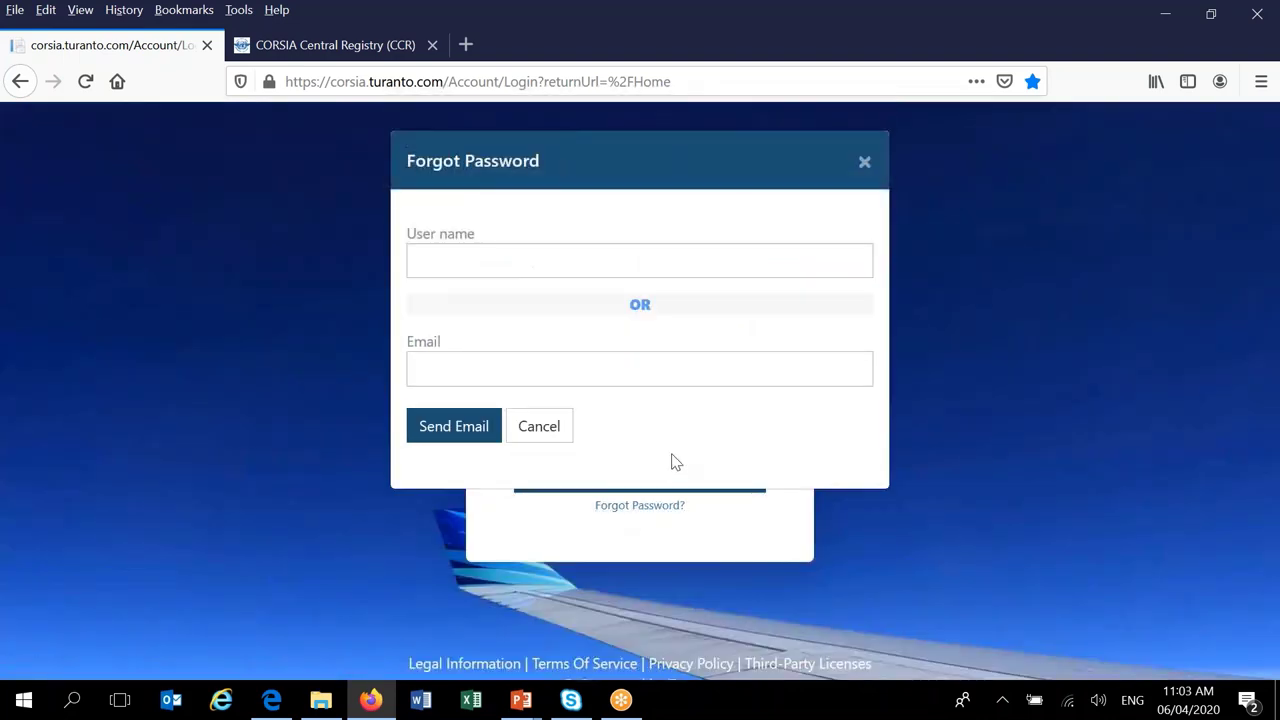
left_click(483, 370)
left_click(506, 264)
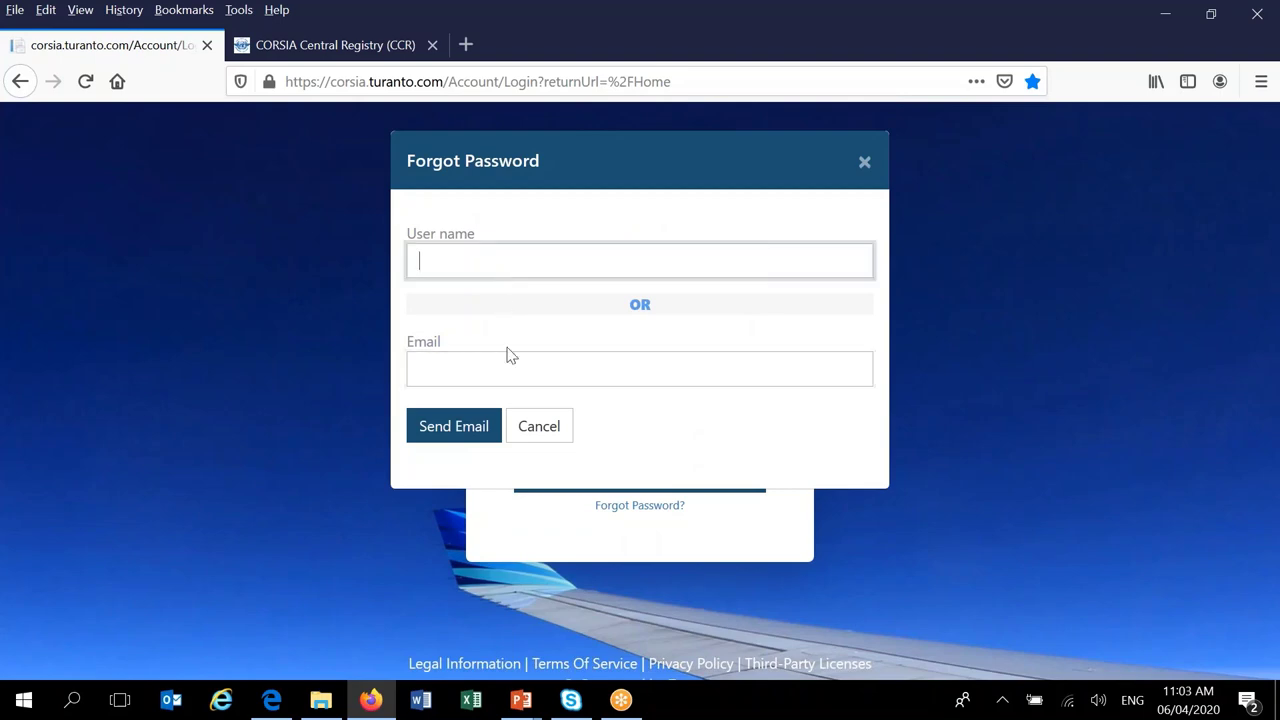
left_click(500, 368)
left_click(506, 265)
left_click(948, 418)
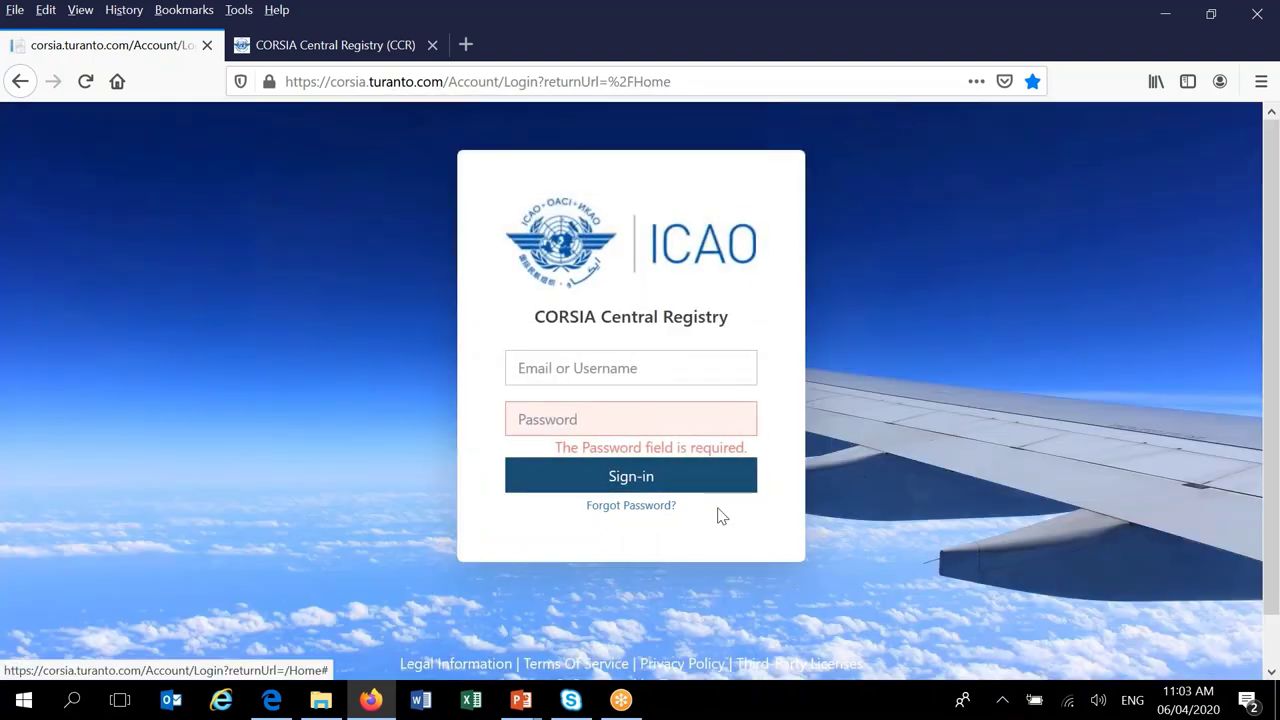
left_click(621, 508)
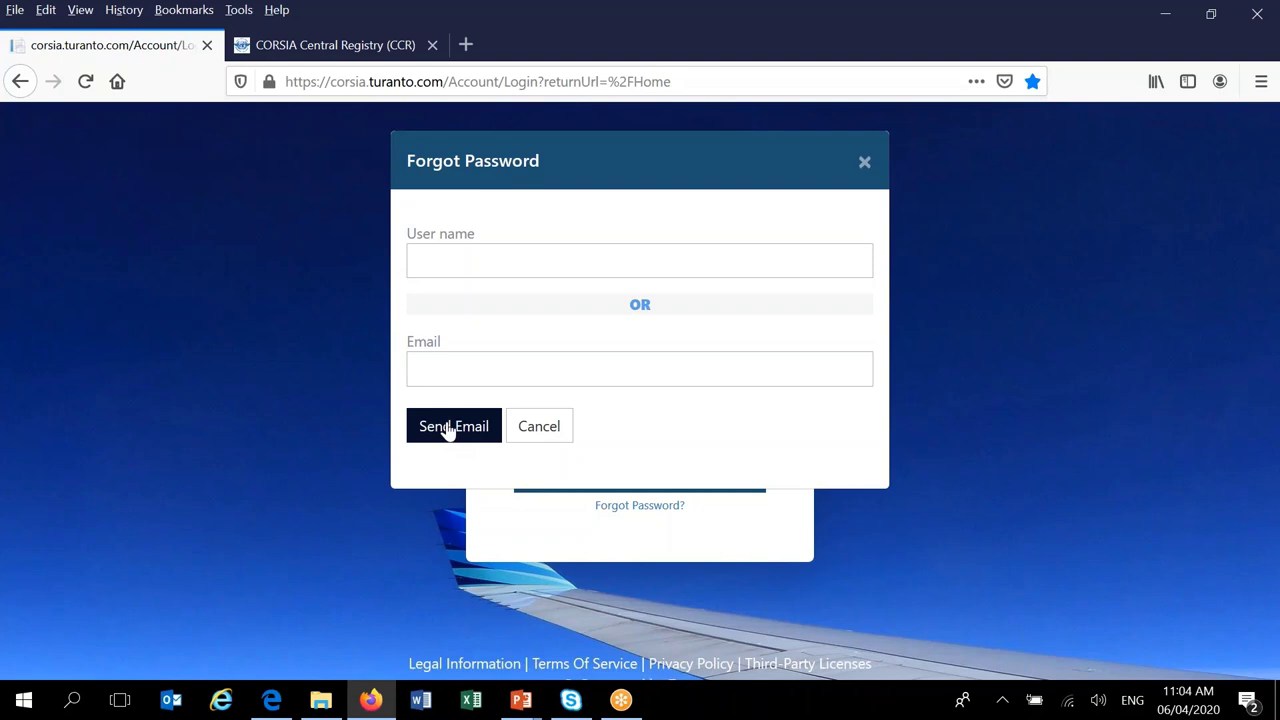
left_click(540, 427)
left_click(657, 359)
- Sign in with the test account's username and password to open the Monaco Home dashboard
type("test")
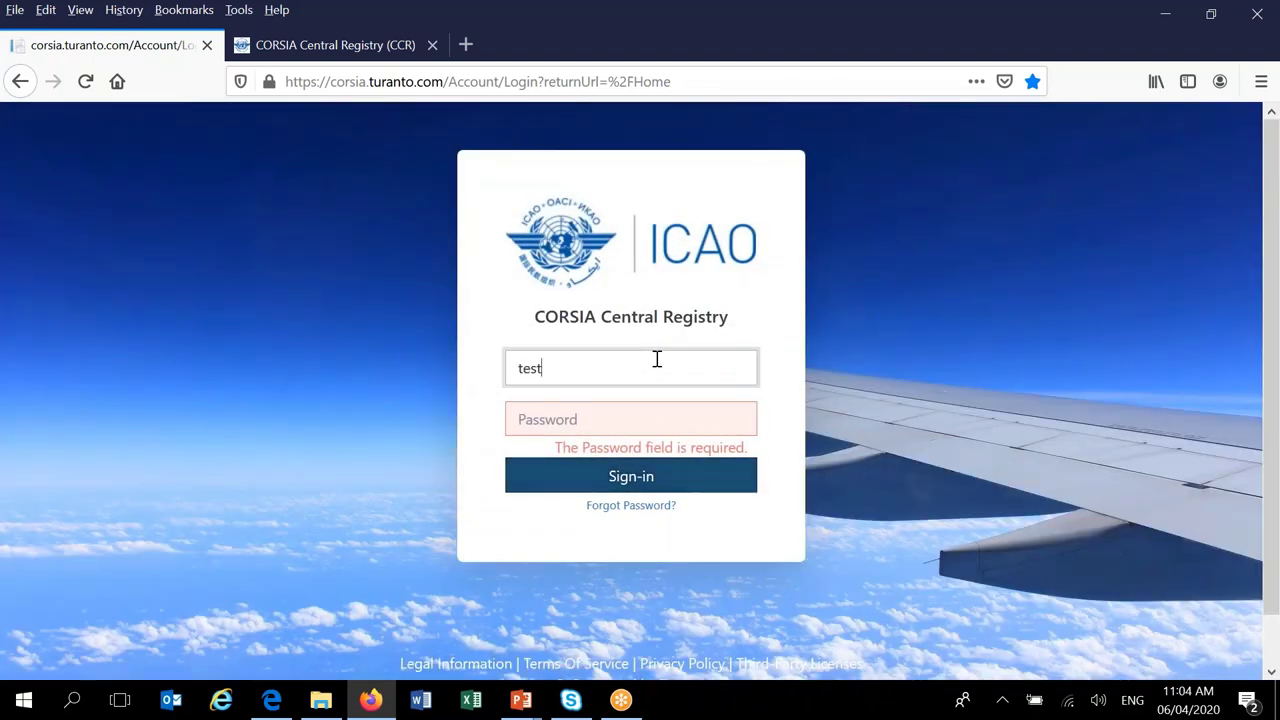
type("userCCR")
left_click(746, 421)
type("************")
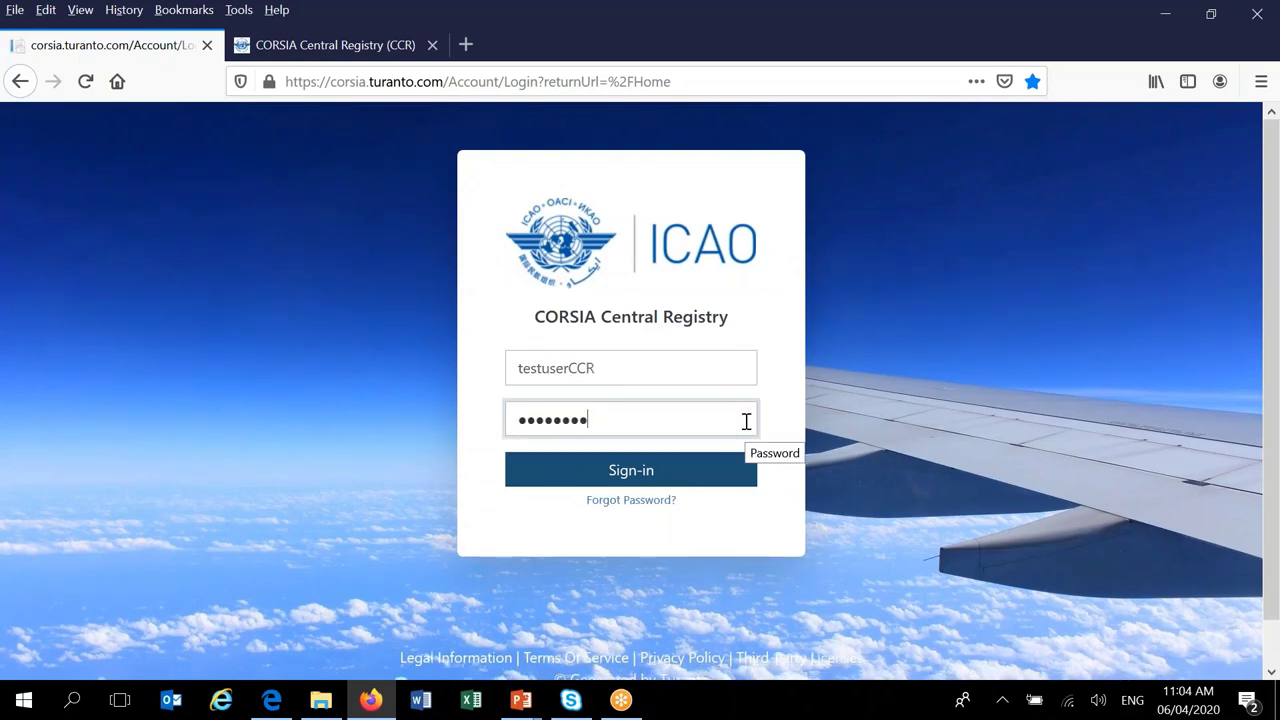
left_click(694, 467)
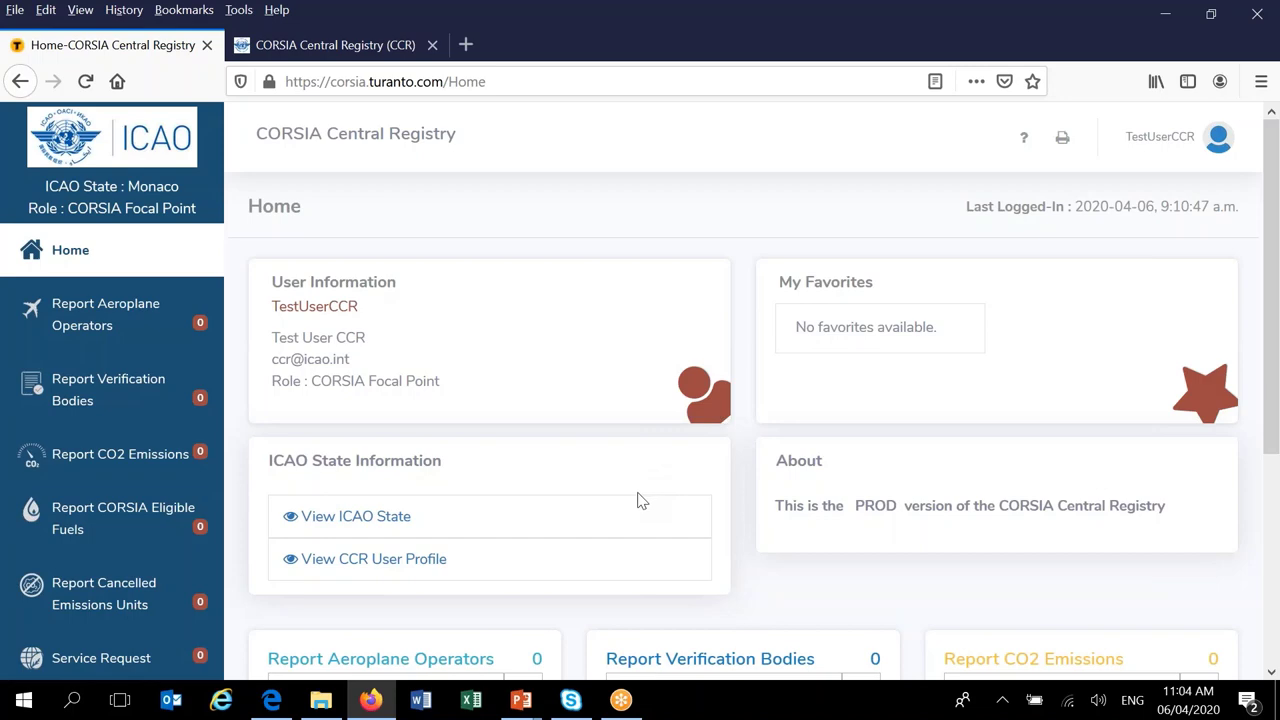
- Open the profile dropdown from the user name at the top right of the dashboard
scroll(640, 498, "down", 2)
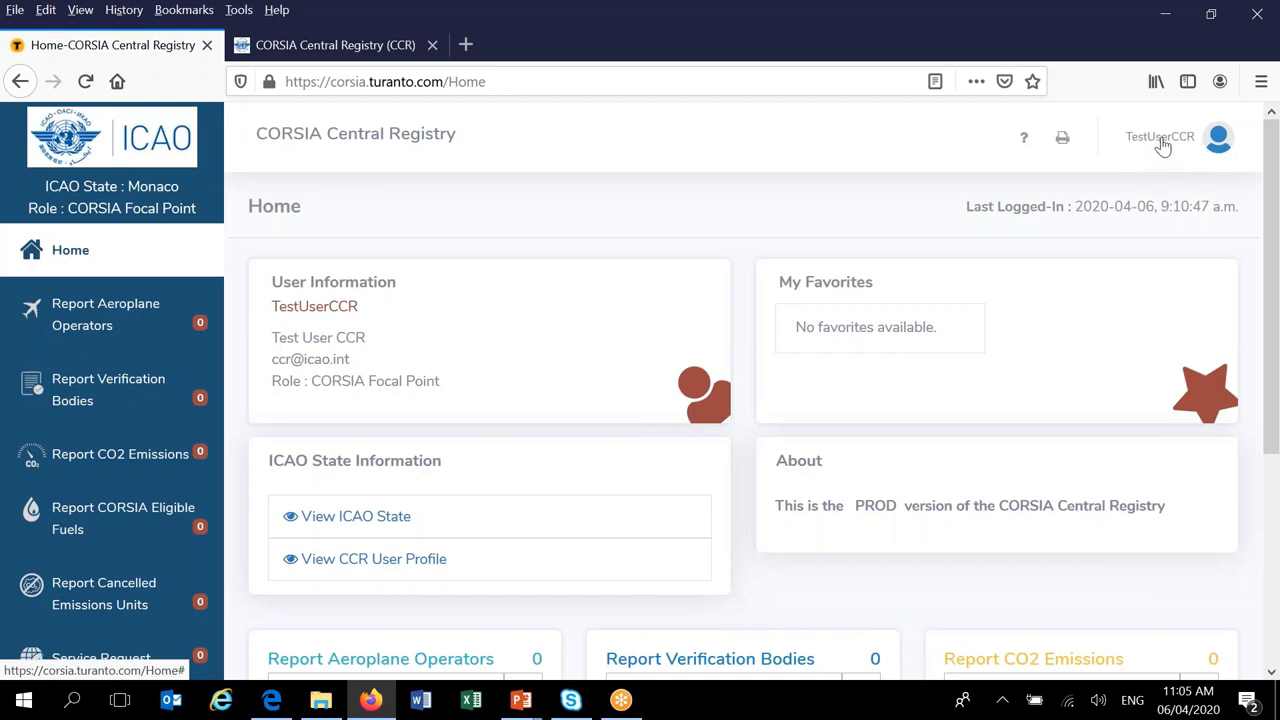
left_click(1162, 145)
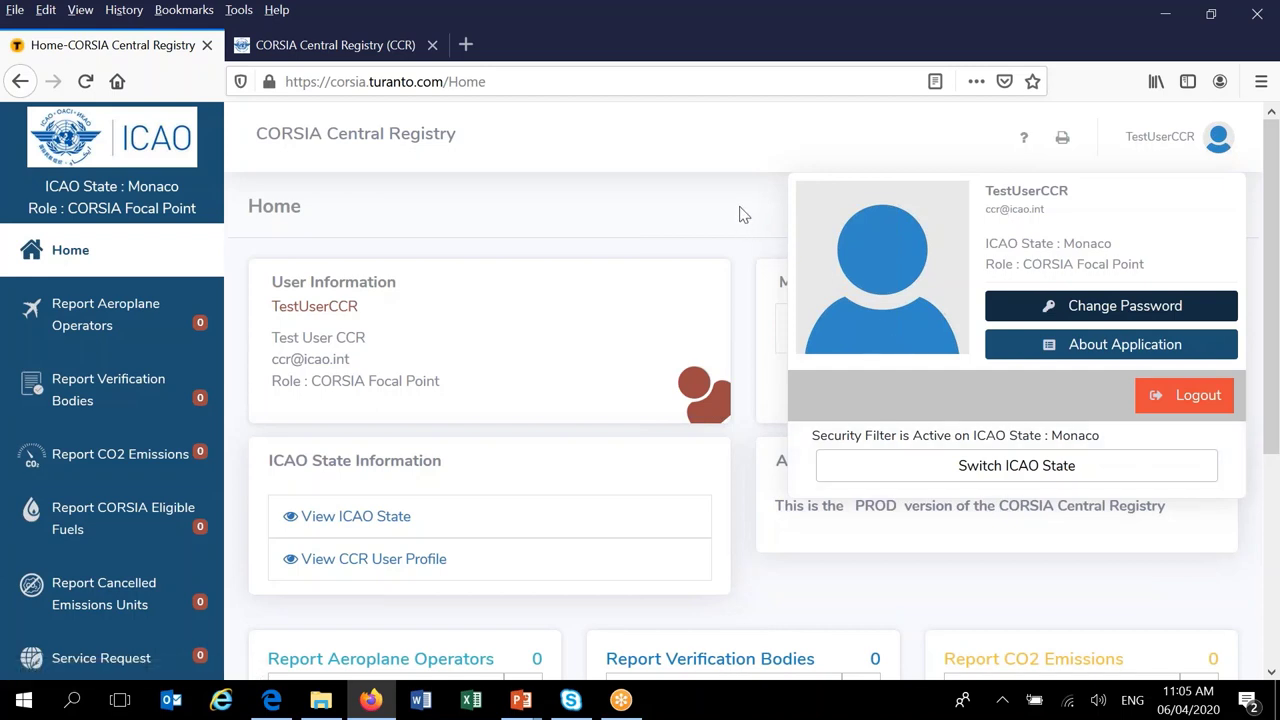
- Dismiss the profile dropdown to reveal the Home dashboard's ICAO State Information
left_click(743, 215)
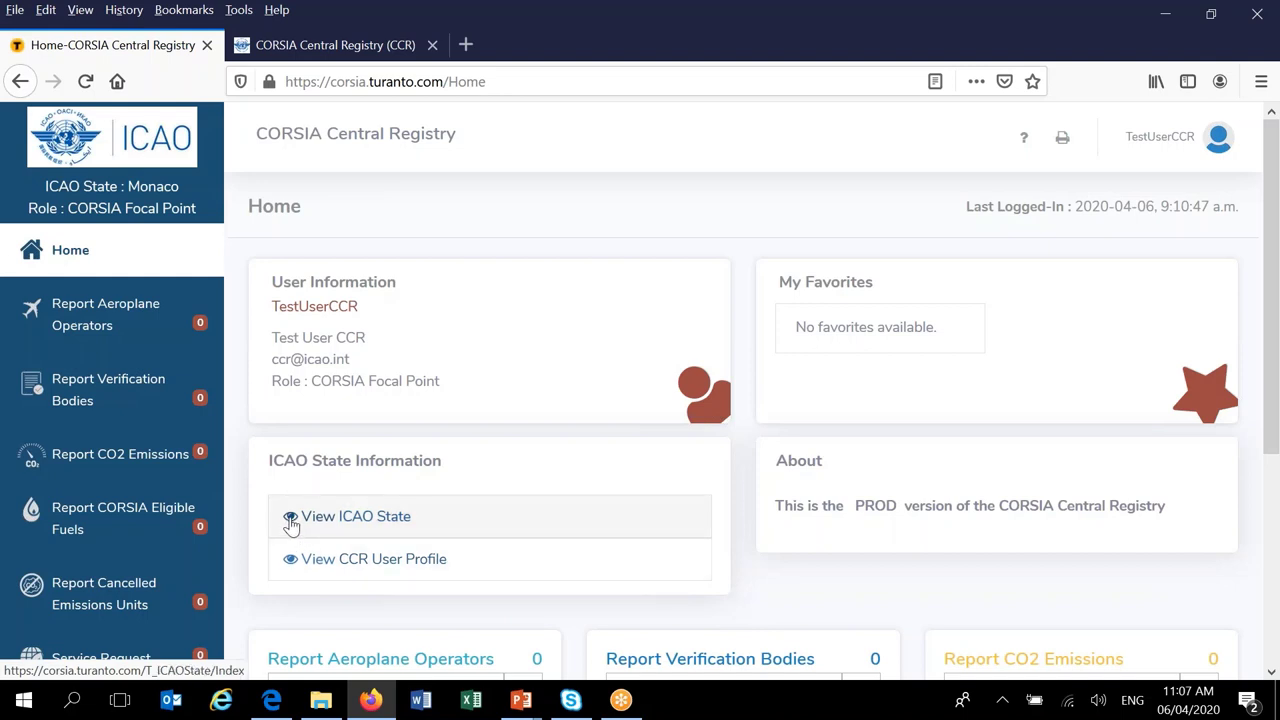
- Open Monaco from the ICAO State information list and view its empty CCR User tab
left_click(290, 520)
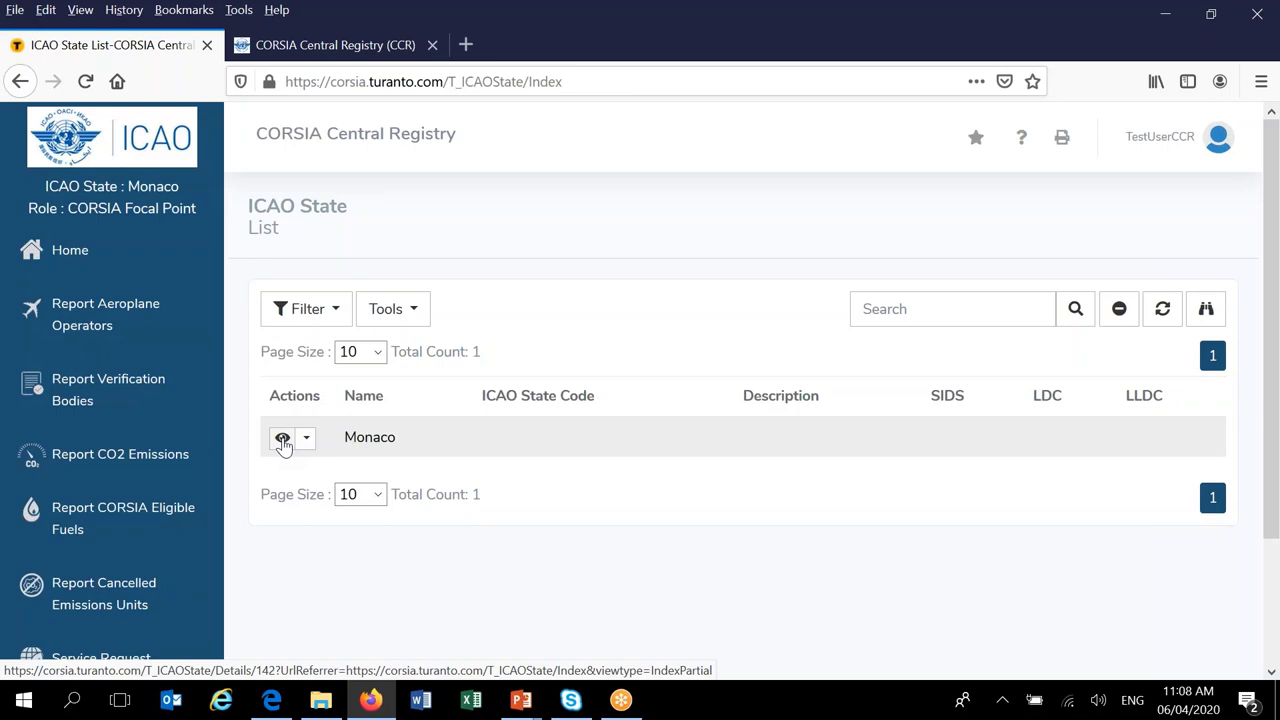
left_click(283, 441)
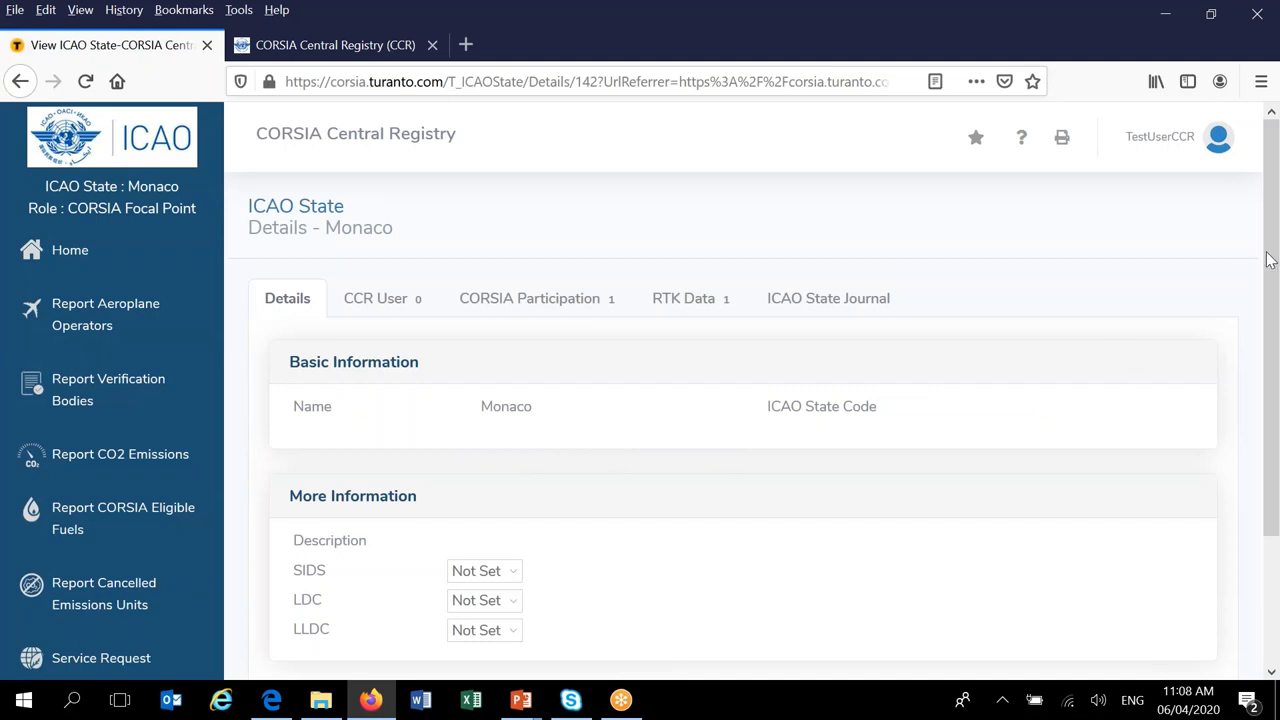
left_click_drag(1267, 258, 1270, 275)
scroll(1268, 275, "down", 2)
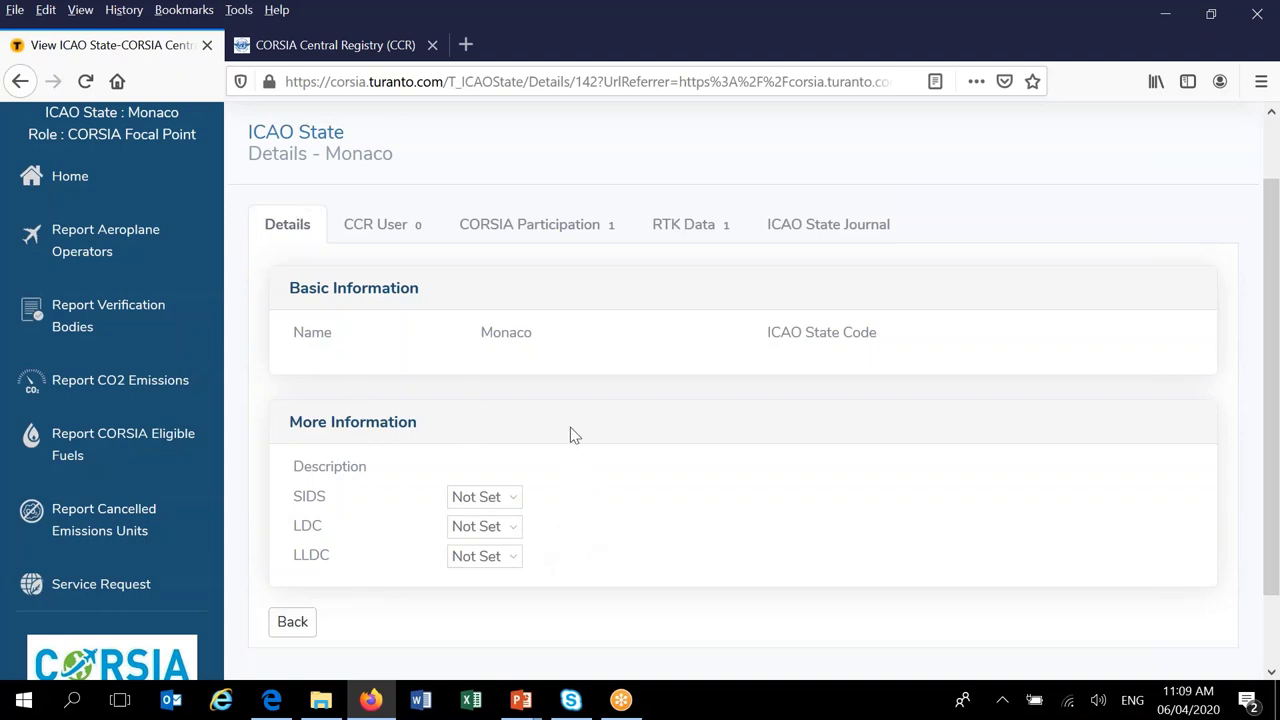
left_click(393, 233)
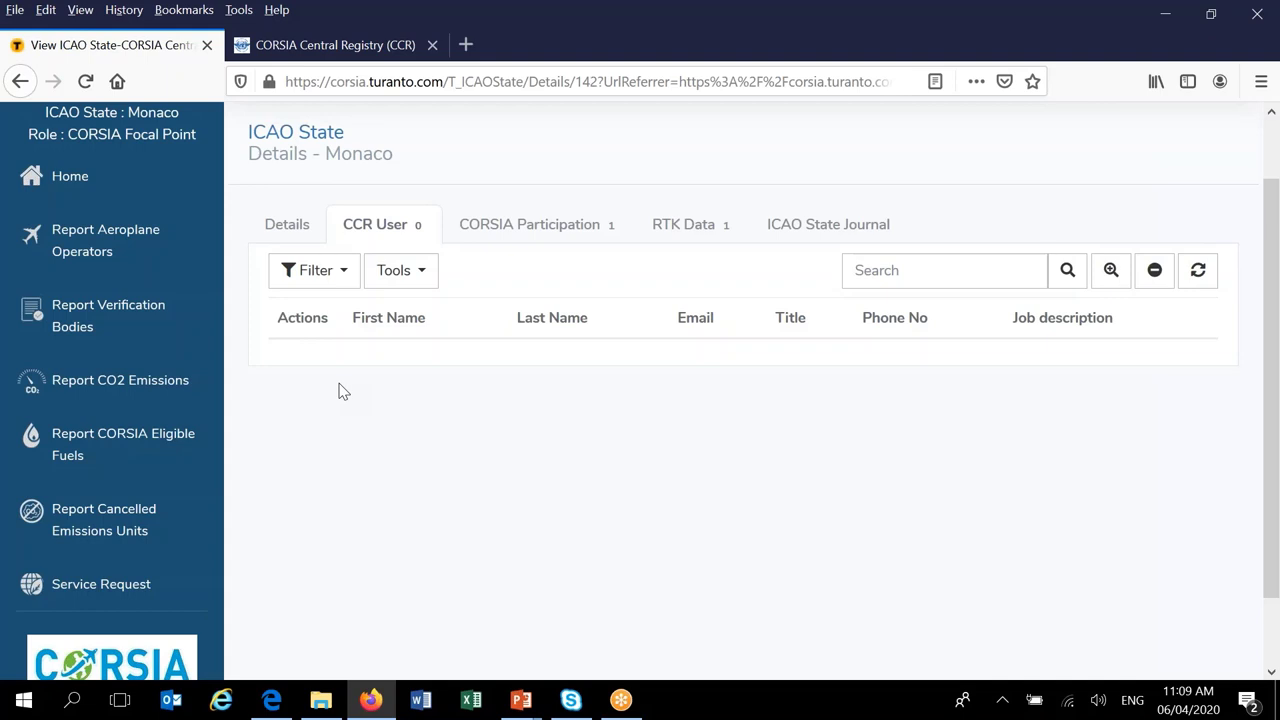
- Show Monaco's CORSIA Participation tab with its 2021 VOLUNTARY participation record
left_click(556, 231)
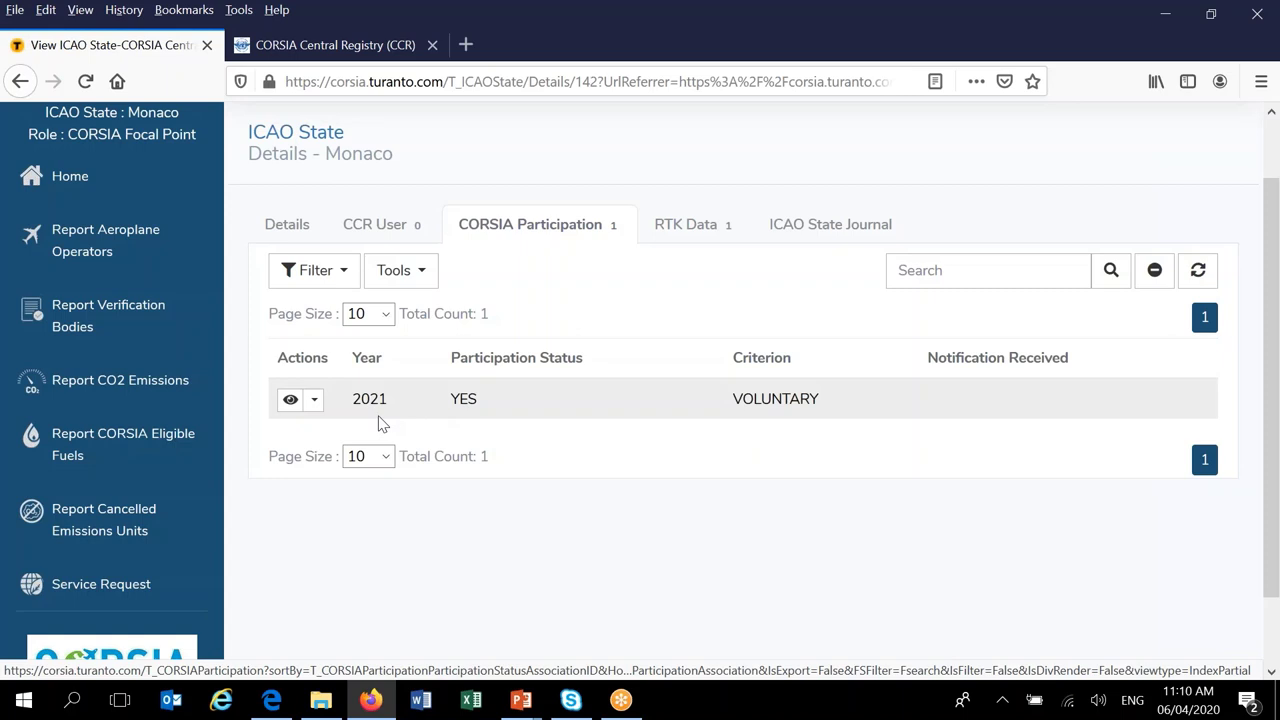
left_click(290, 404)
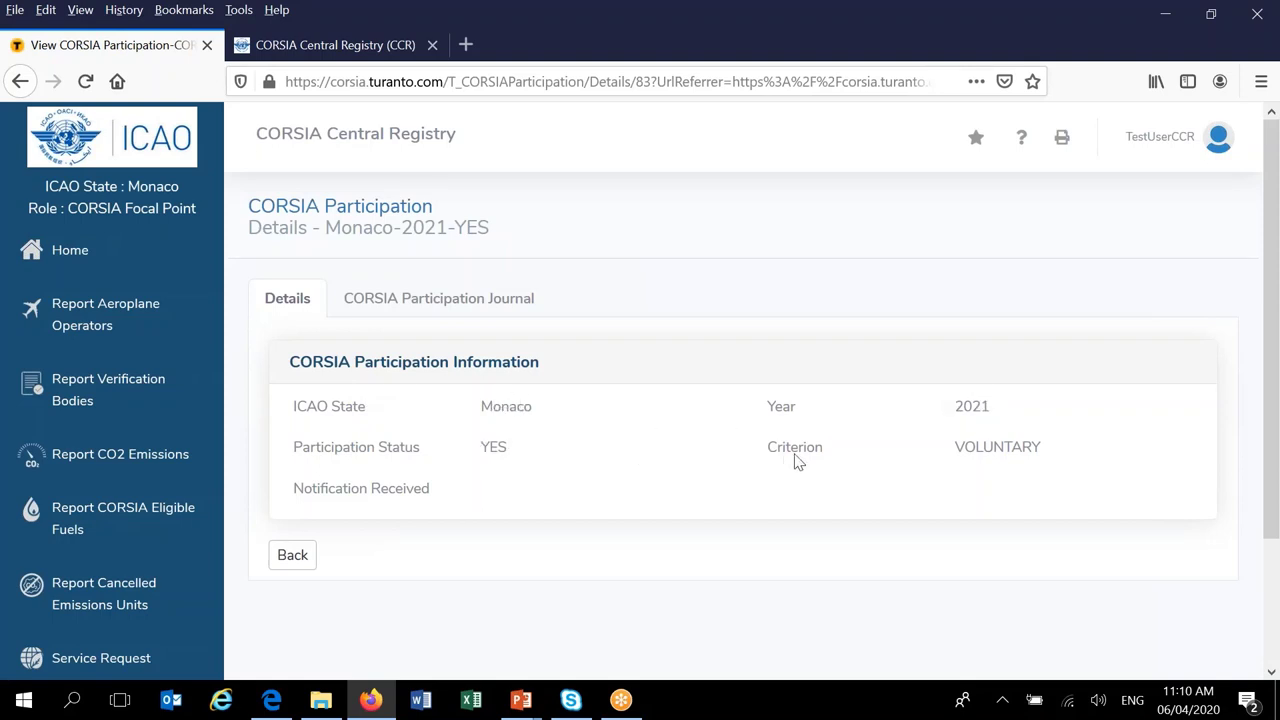
left_click(291, 556)
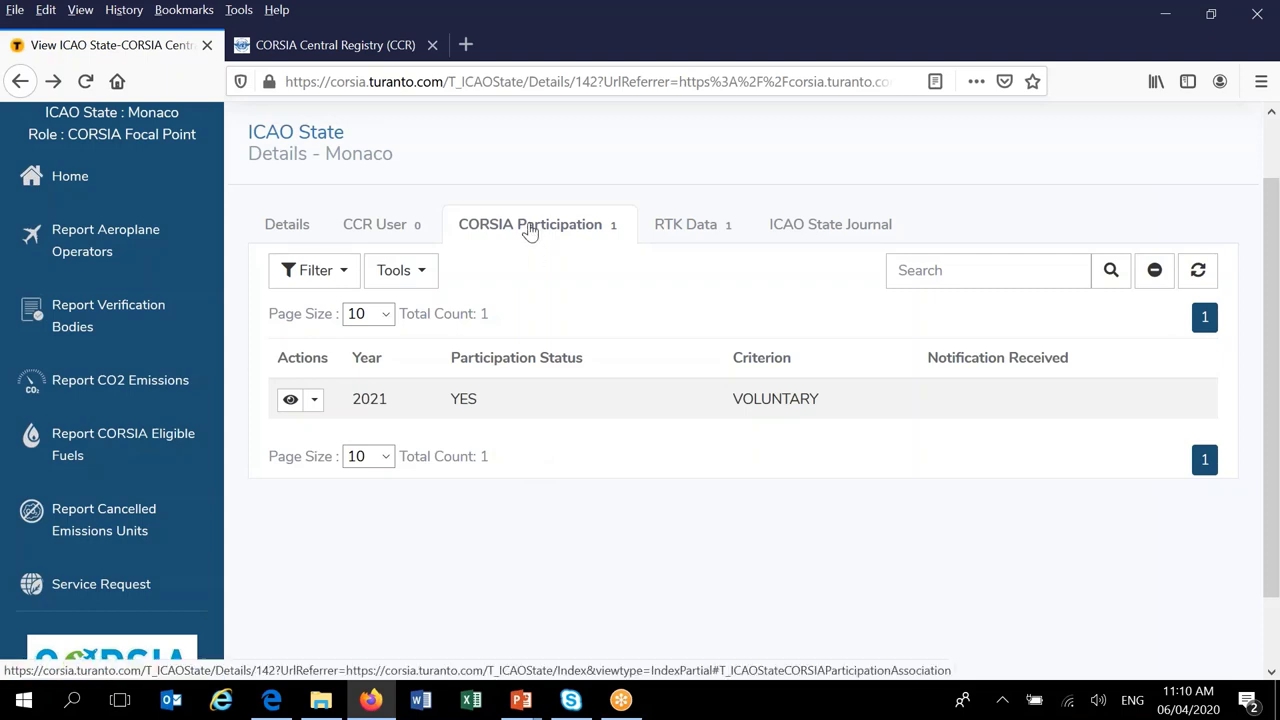
- View Monaco's 2018 RTK Data tab, then its ICAO State Journal
left_click(708, 232)
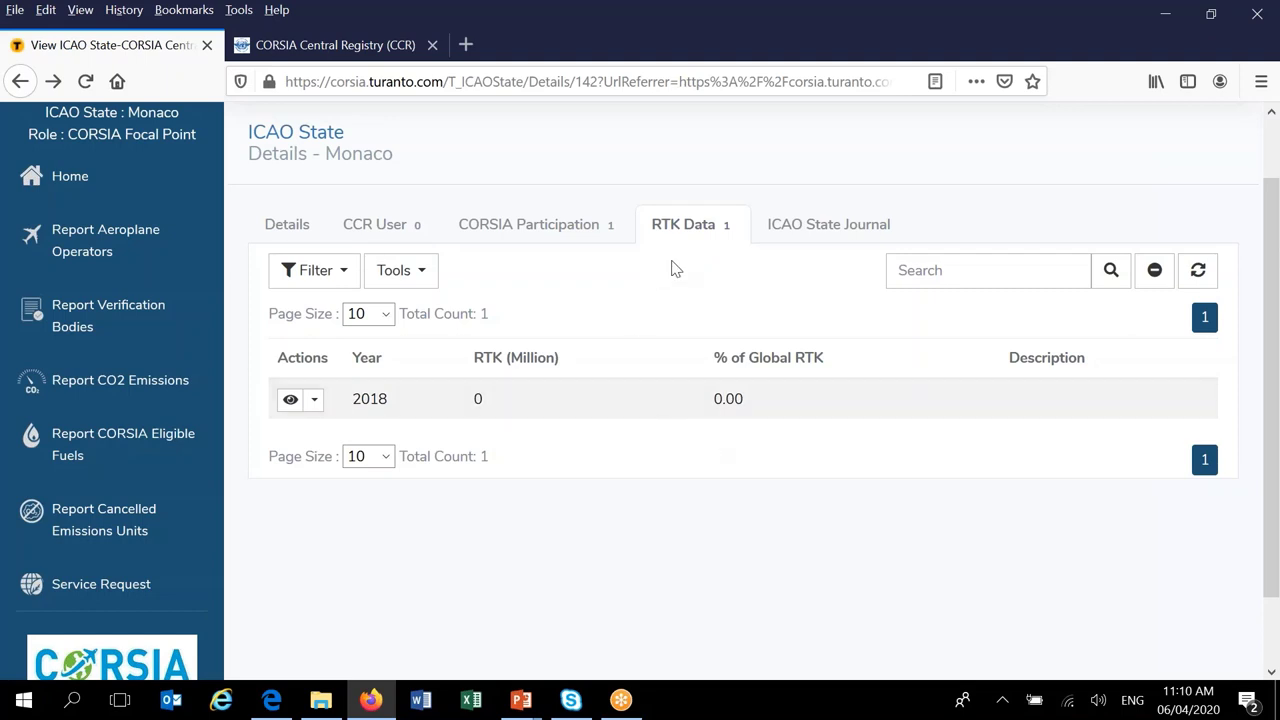
left_click(829, 233)
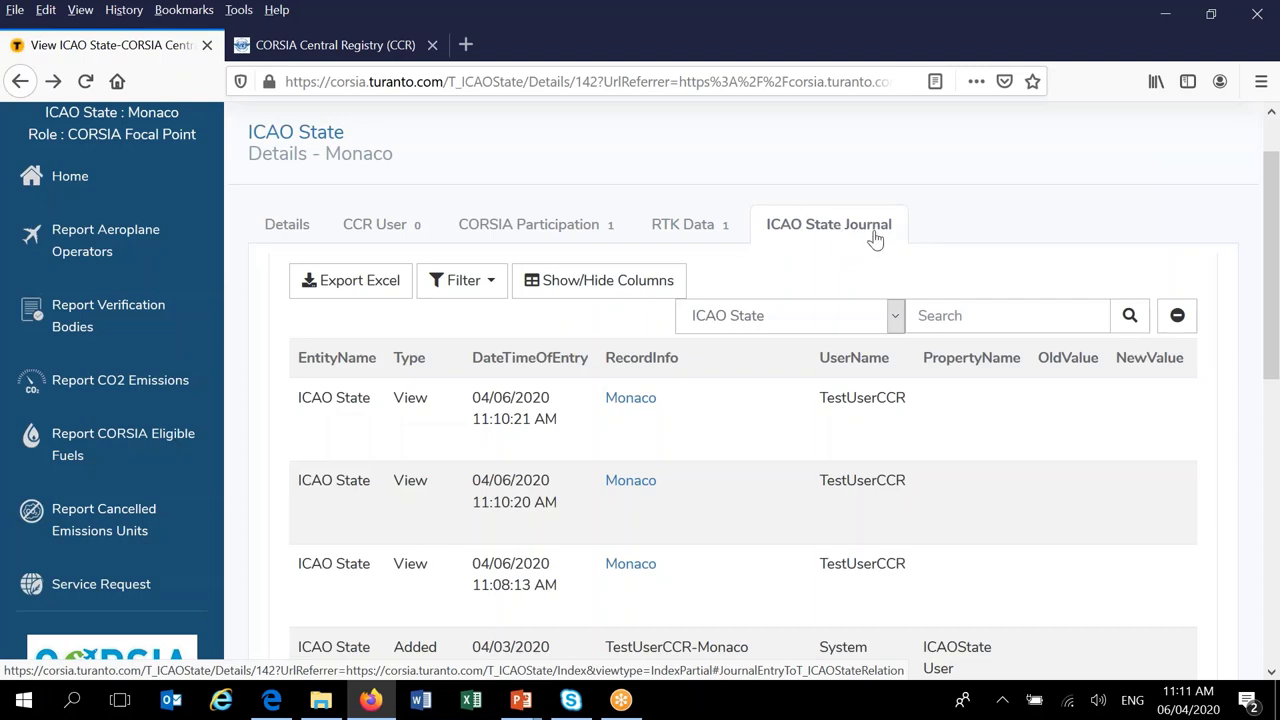
- Scroll through the journal's first page of entries and go to page 2
scroll(1272, 330, "down", 2)
mouse_move(1272, 330)
left_mouse_down()
mouse_move(1276, 384)
mouse_move(1275, 330)
left_mouse_up()
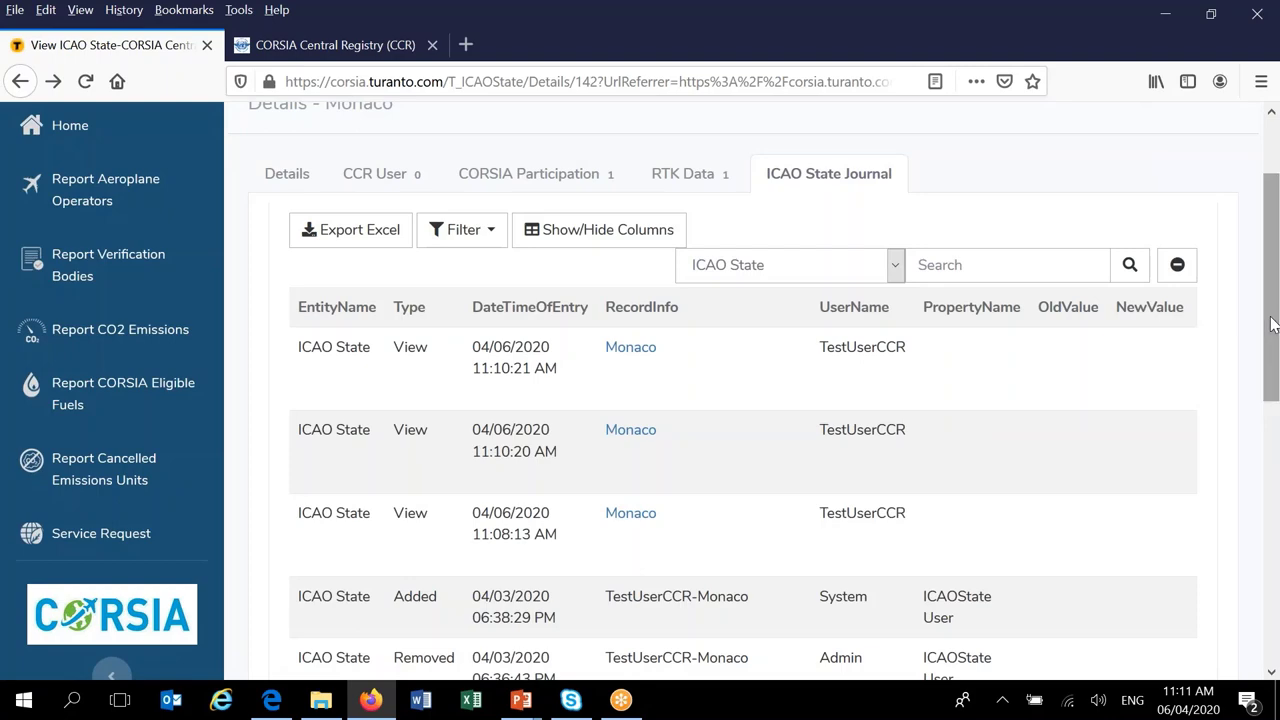
mouse_move(1262, 315)
left_mouse_down()
mouse_move(1268, 287)
mouse_move(1268, 300)
left_mouse_up()
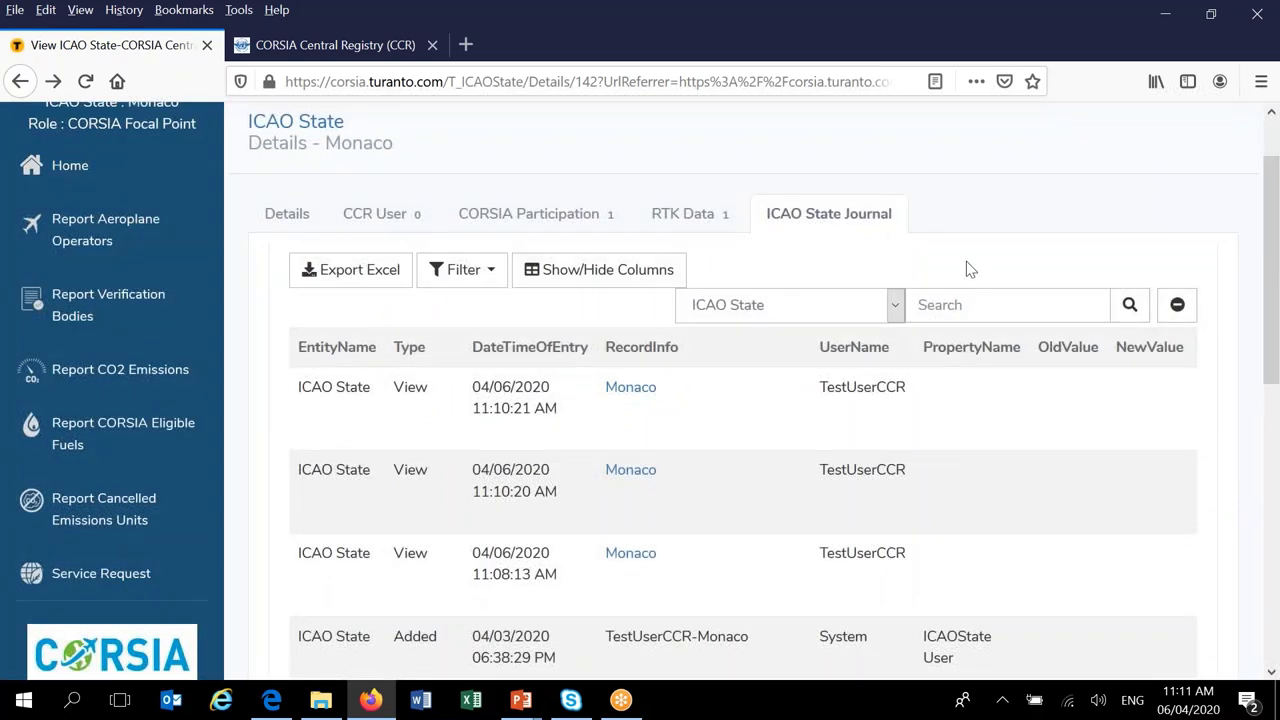
left_click_drag(1272, 220, 1272, 330)
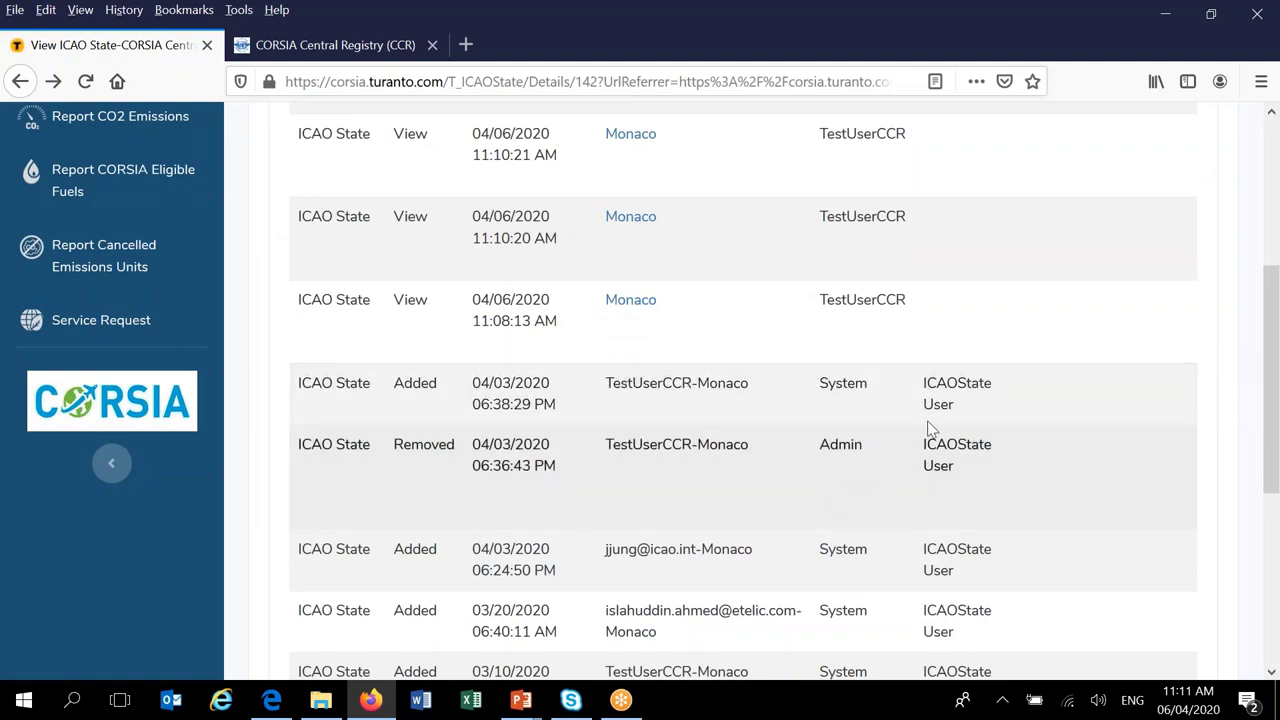
left_click_drag(1272, 333, 1272, 366)
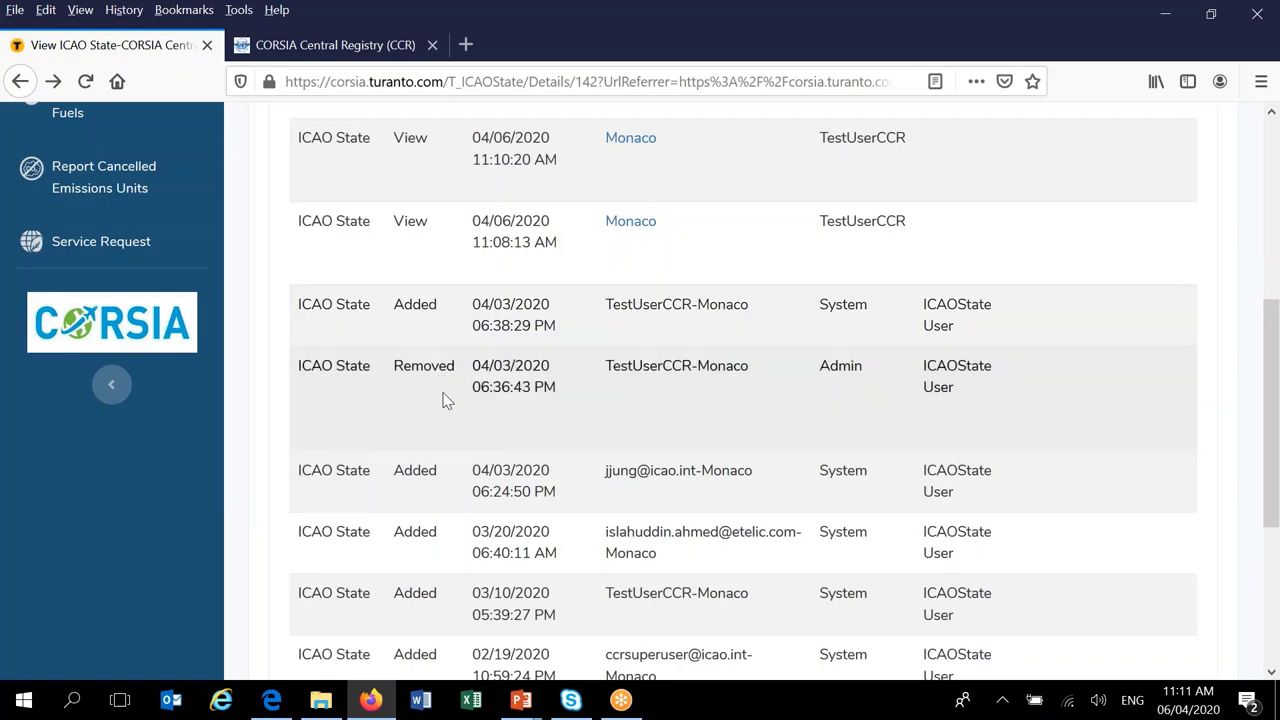
left_click_drag(1262, 367, 1275, 473)
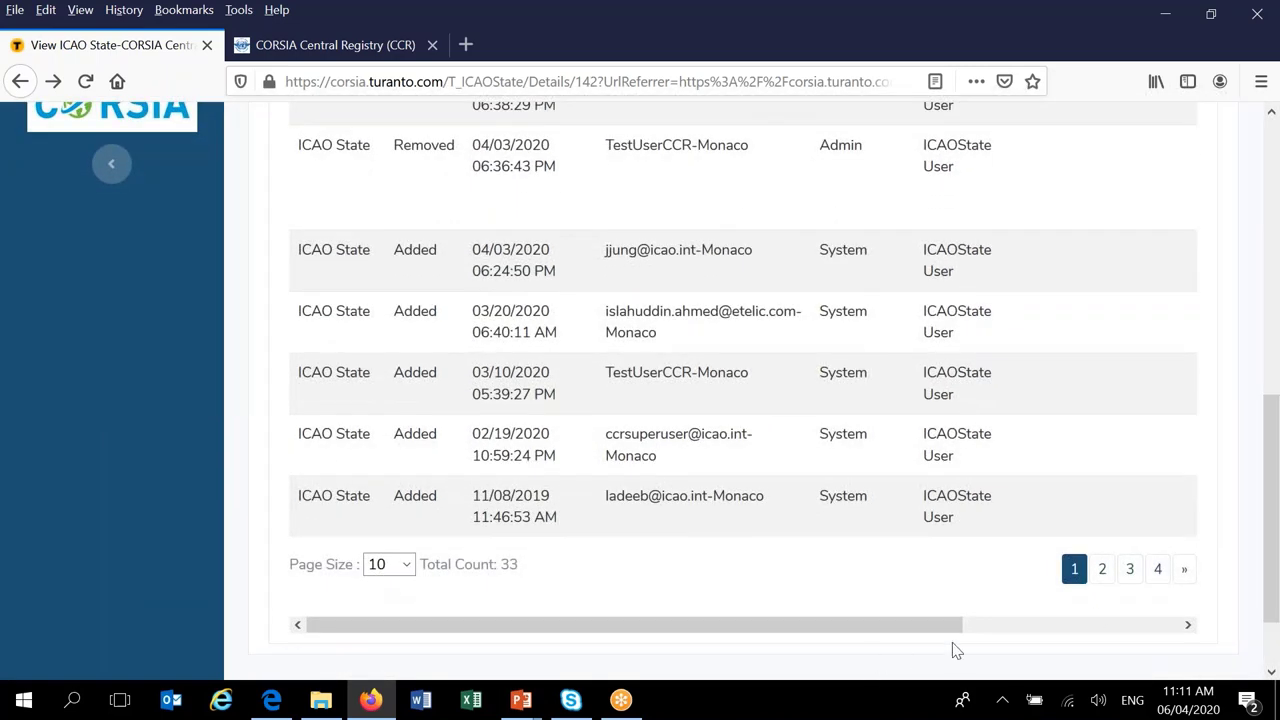
left_click(1103, 574)
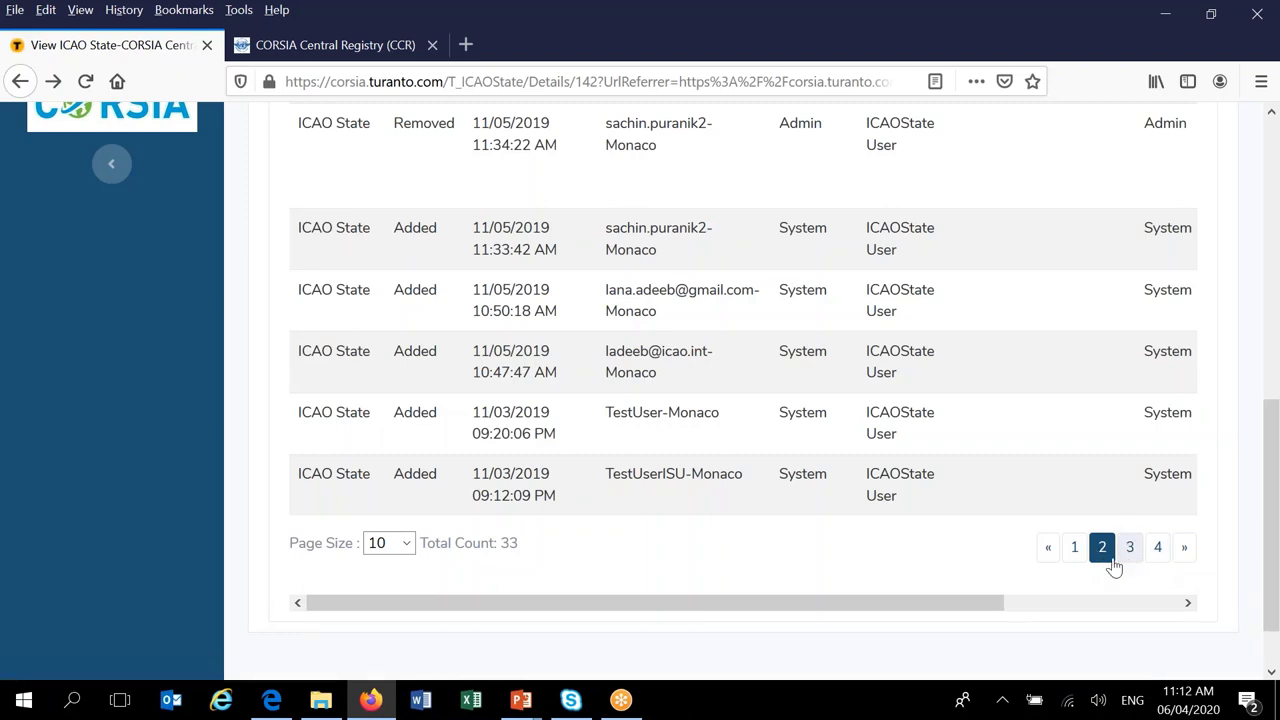
- Jump to page 4 of Monaco's journal, then switch to page 3
left_click_drag(1270, 525, 1270, 515)
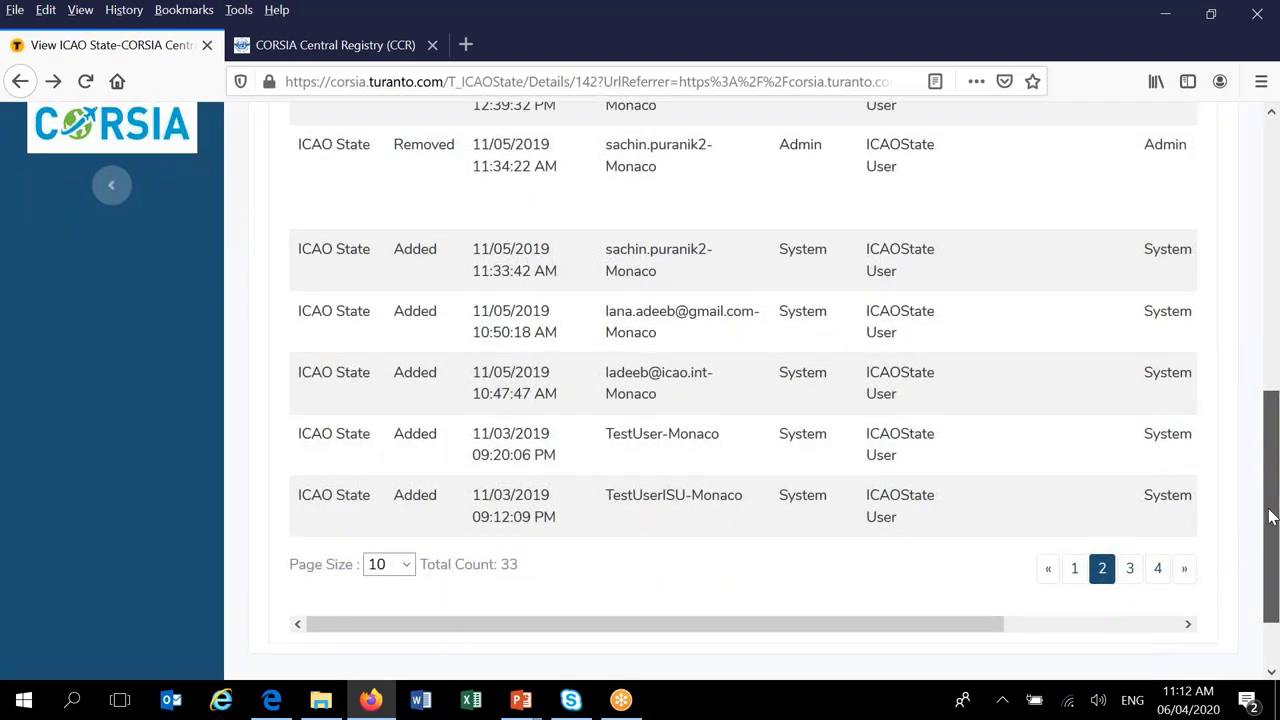
mouse_move(1270, 515)
left_mouse_down()
mouse_move(1275, 376)
mouse_move(1276, 537)
left_mouse_up()
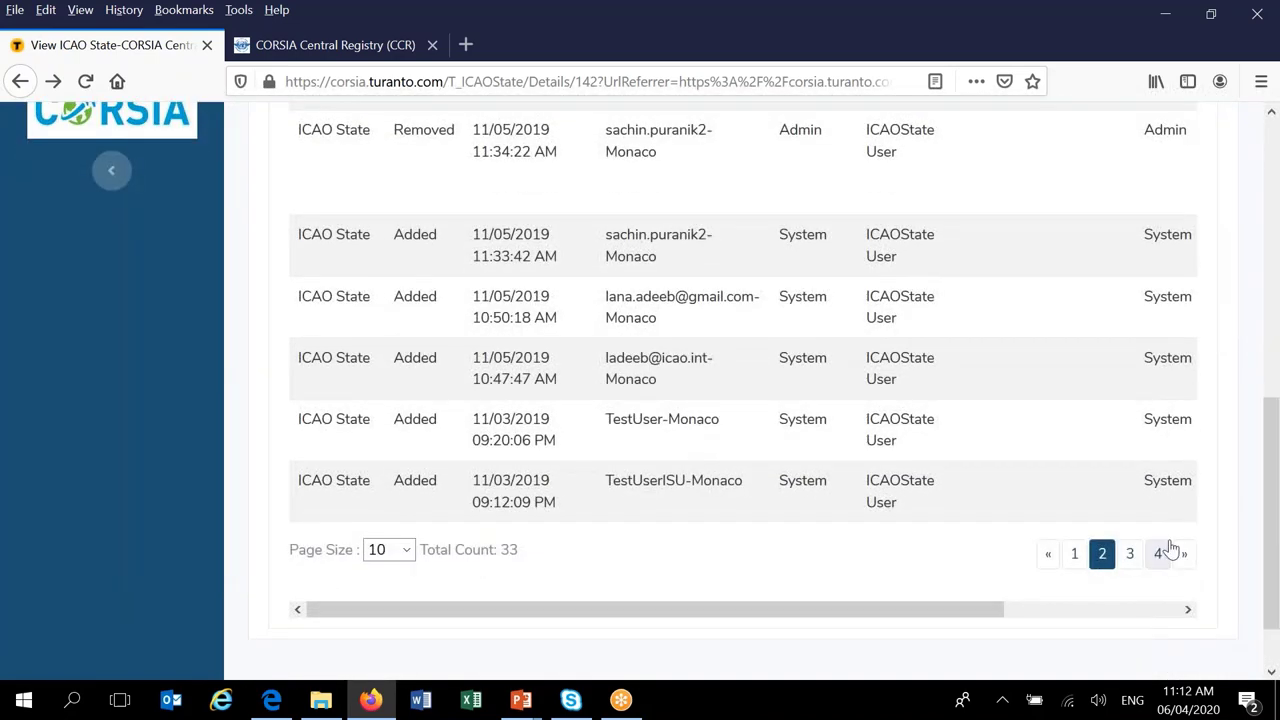
left_click(1158, 555)
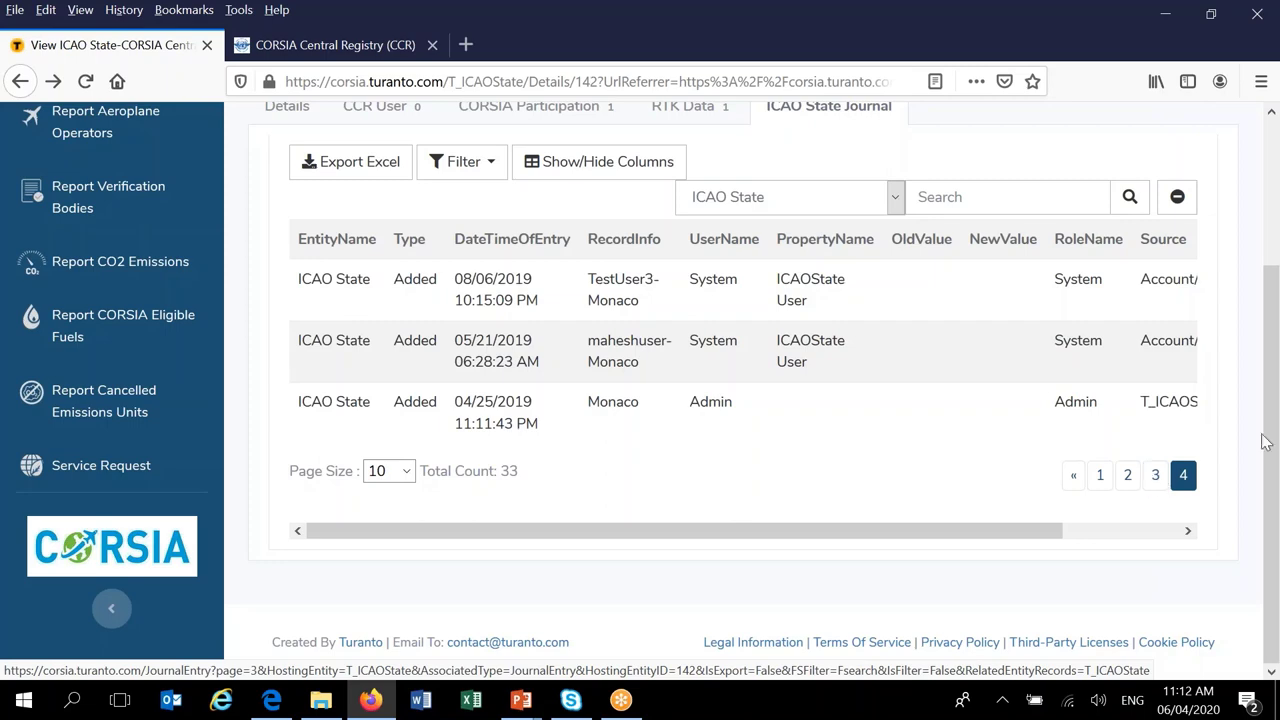
left_click_drag(1272, 403, 1272, 400)
scroll(1272, 400, "up", 4)
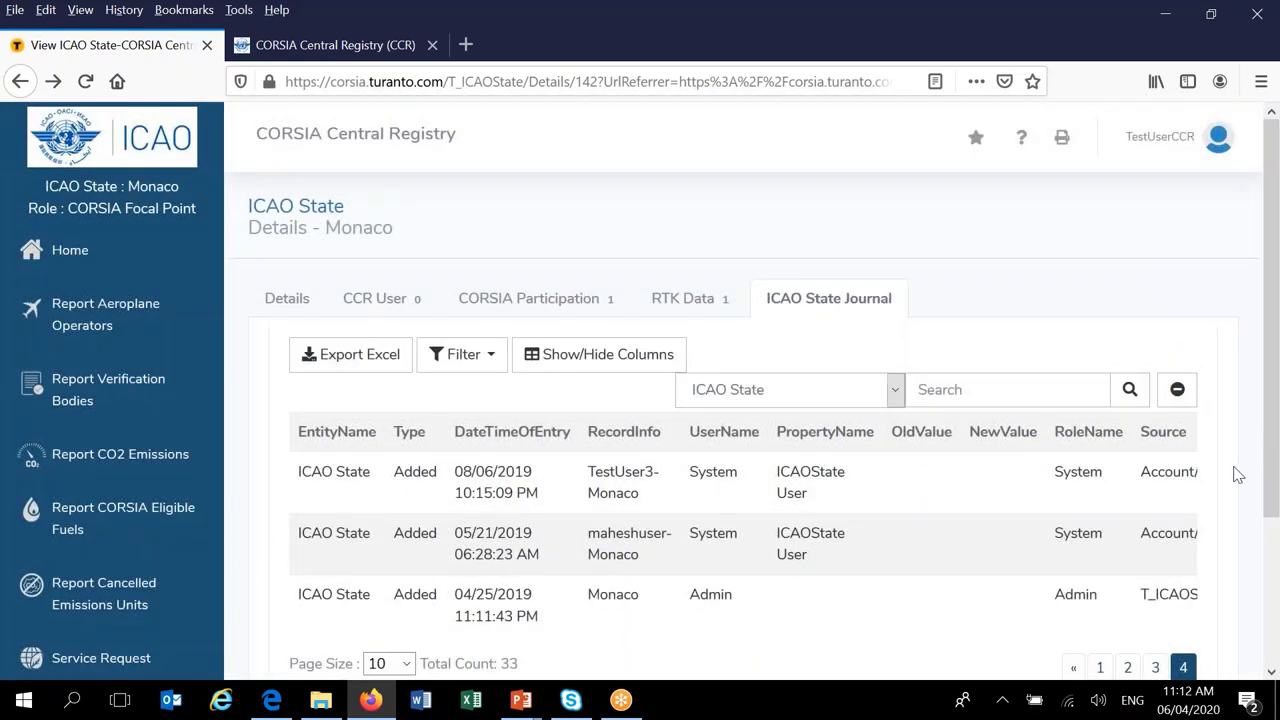
left_click(1155, 670)
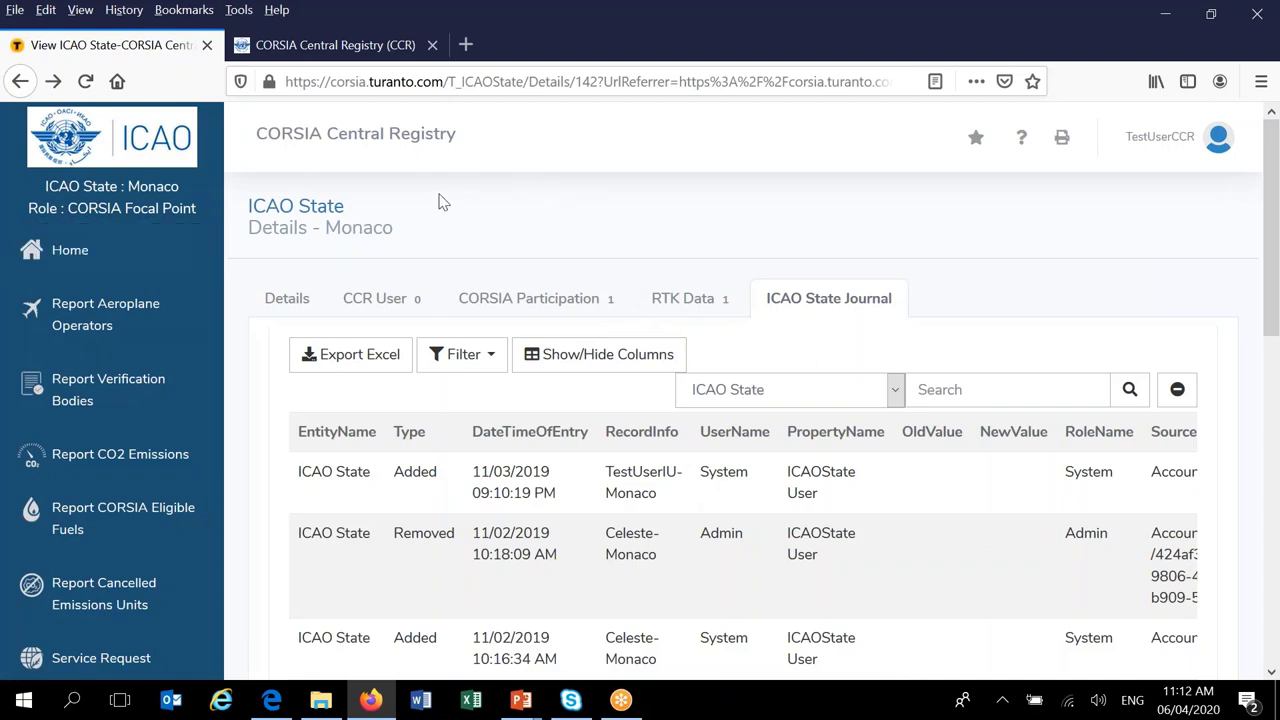
- Return to Monaco's Details tab, then go to the registry Home page
left_click(286, 302)
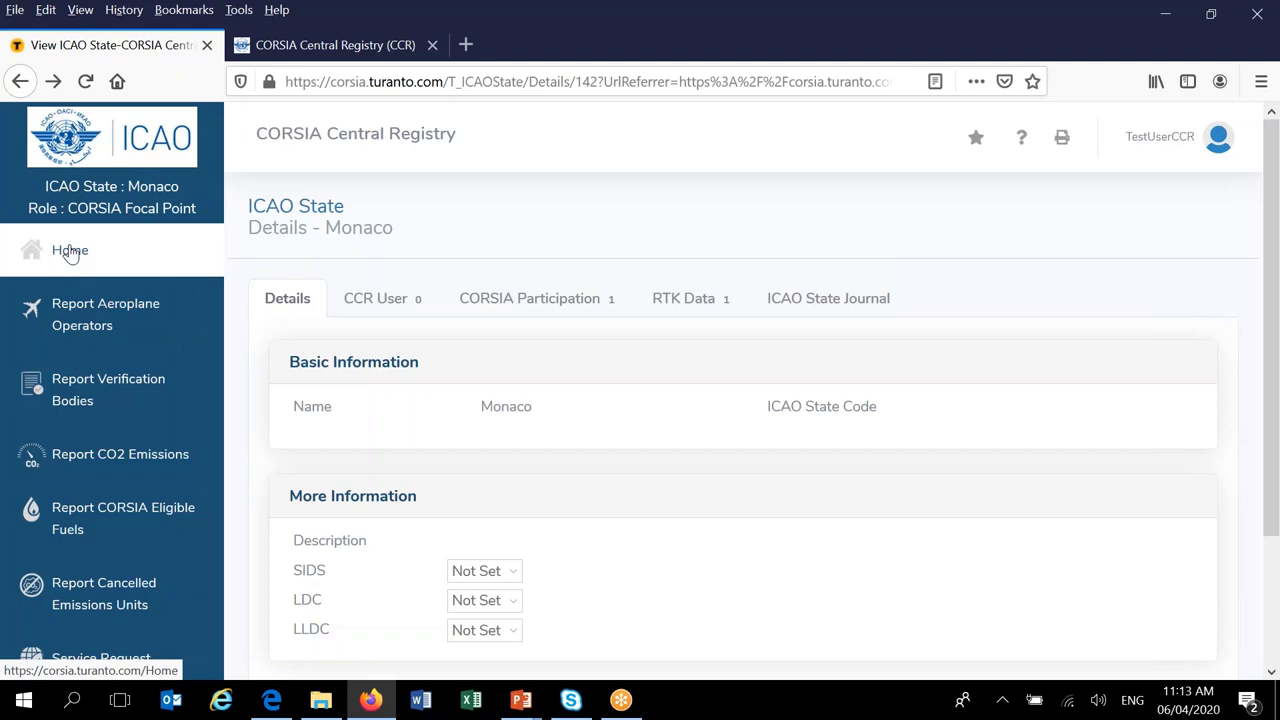
left_click(70, 251)
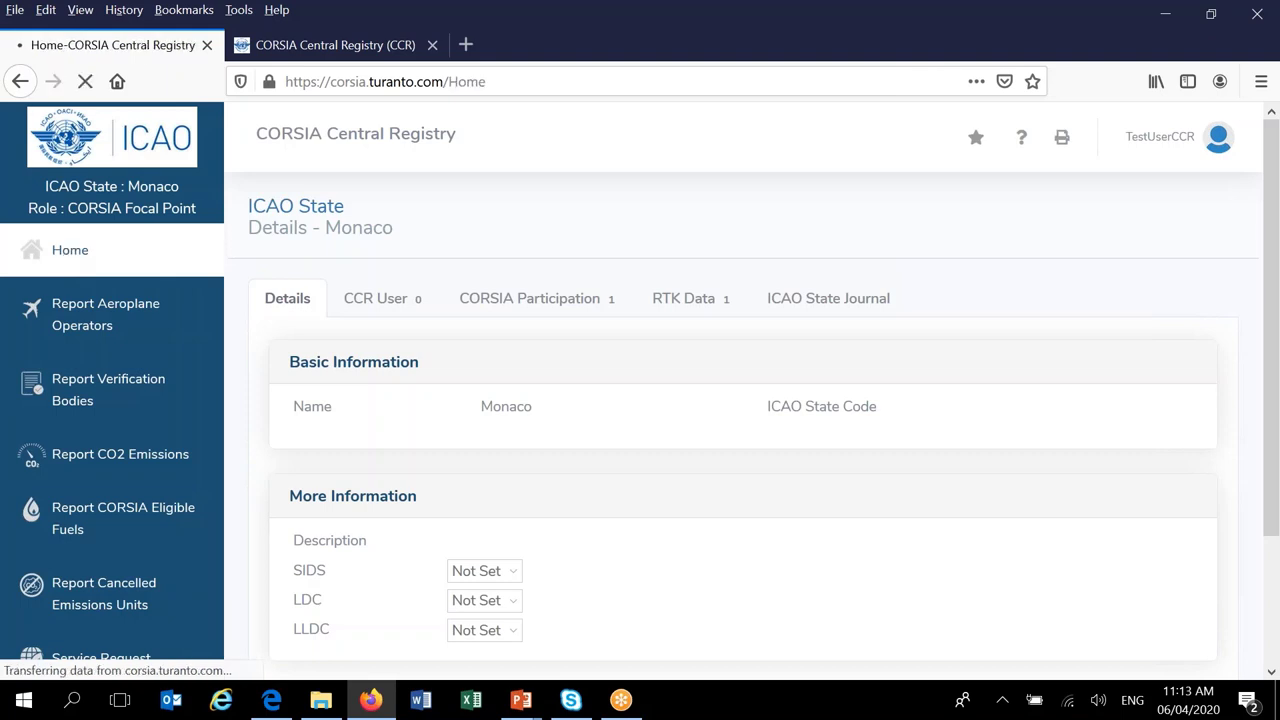
scroll(430, 340, "down", 2)
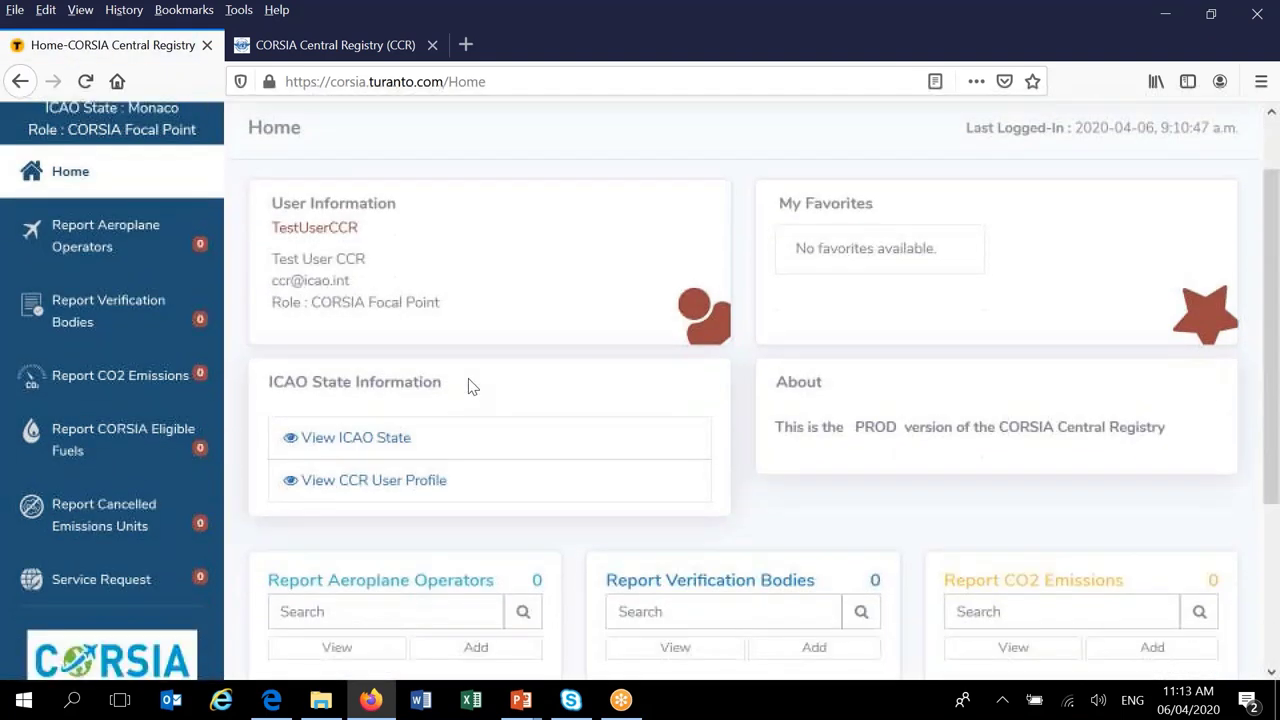
scroll(445, 298, "up", 2)
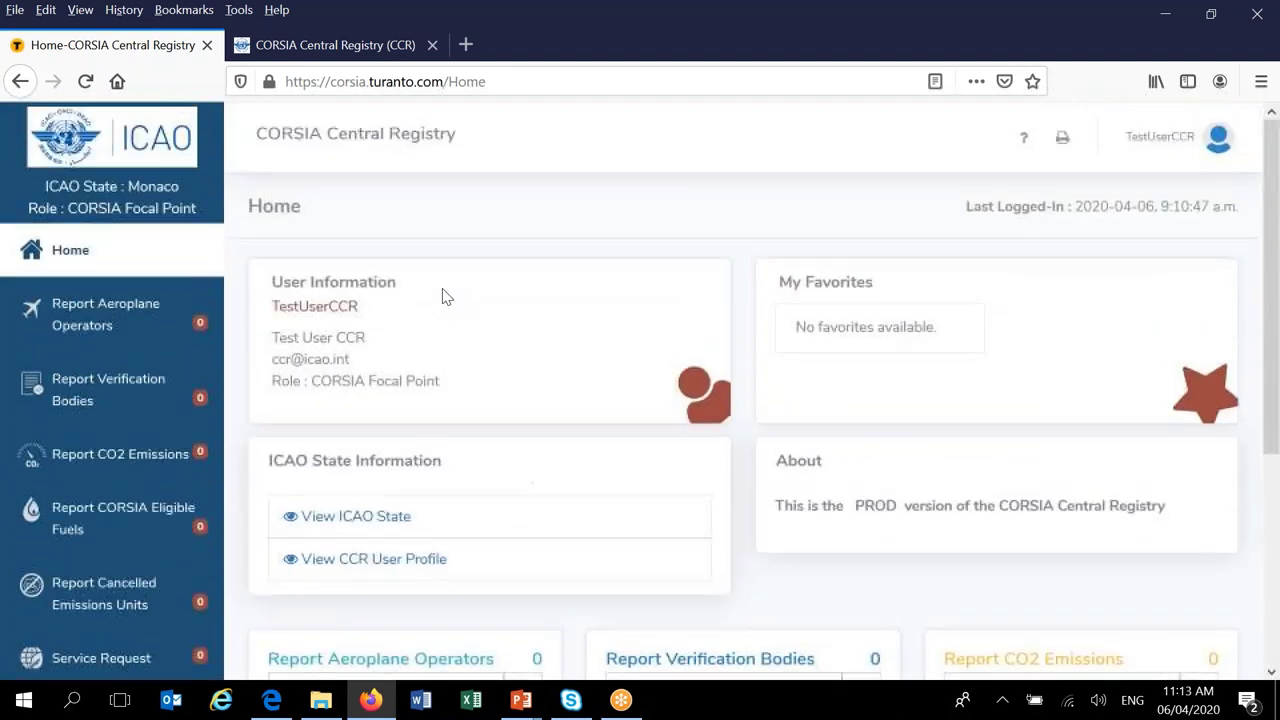
scroll(451, 289, "down", 2)
scroll(451, 287, "up", 2)
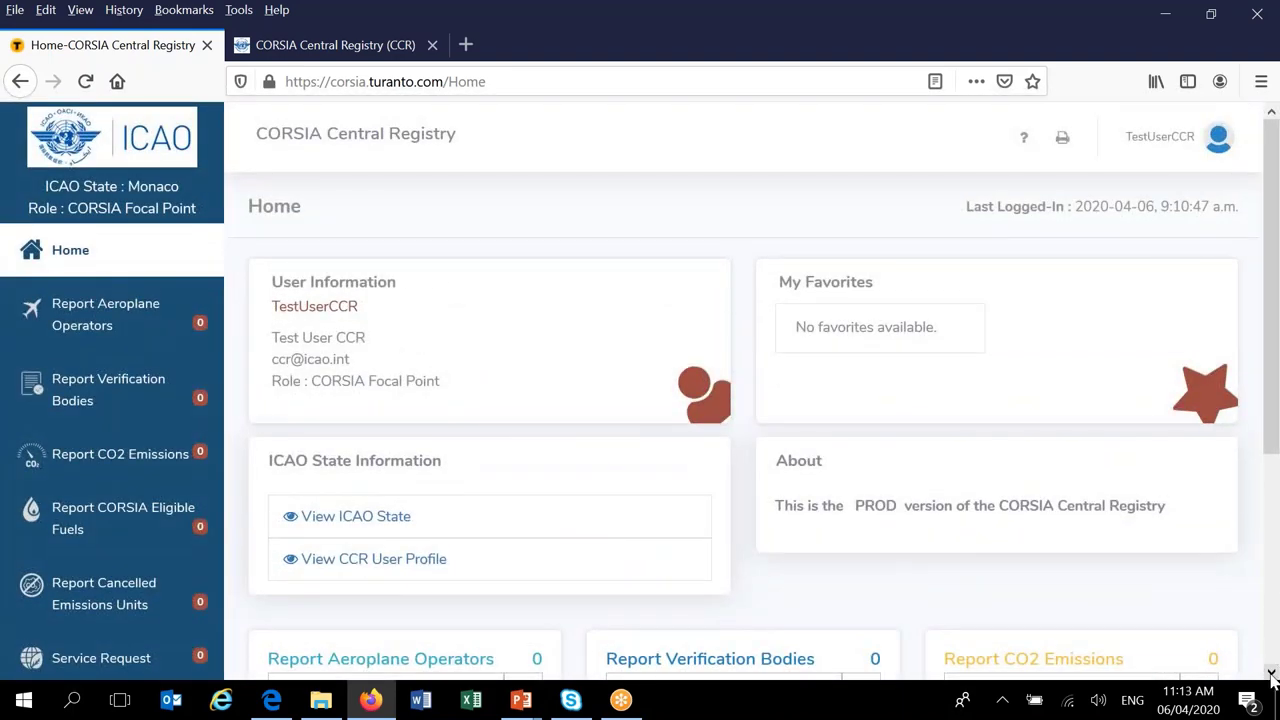
left_click(1272, 676)
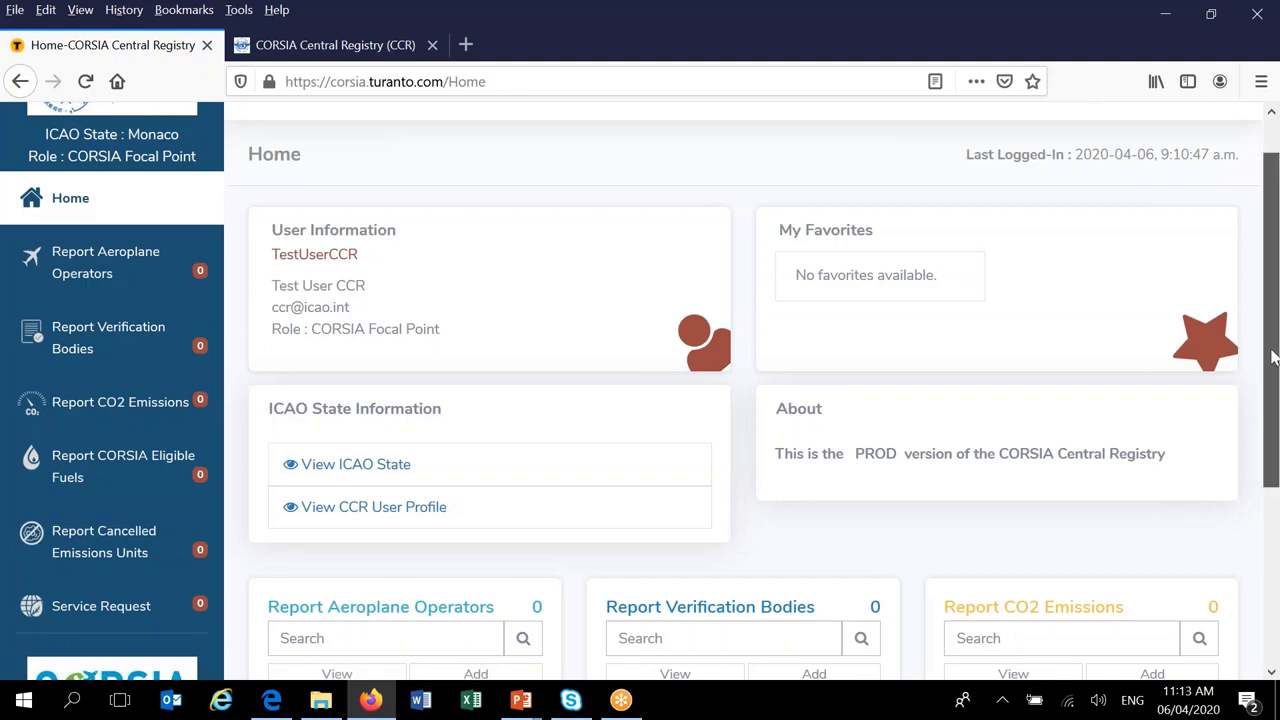
left_click_drag(1273, 358, 1277, 388)
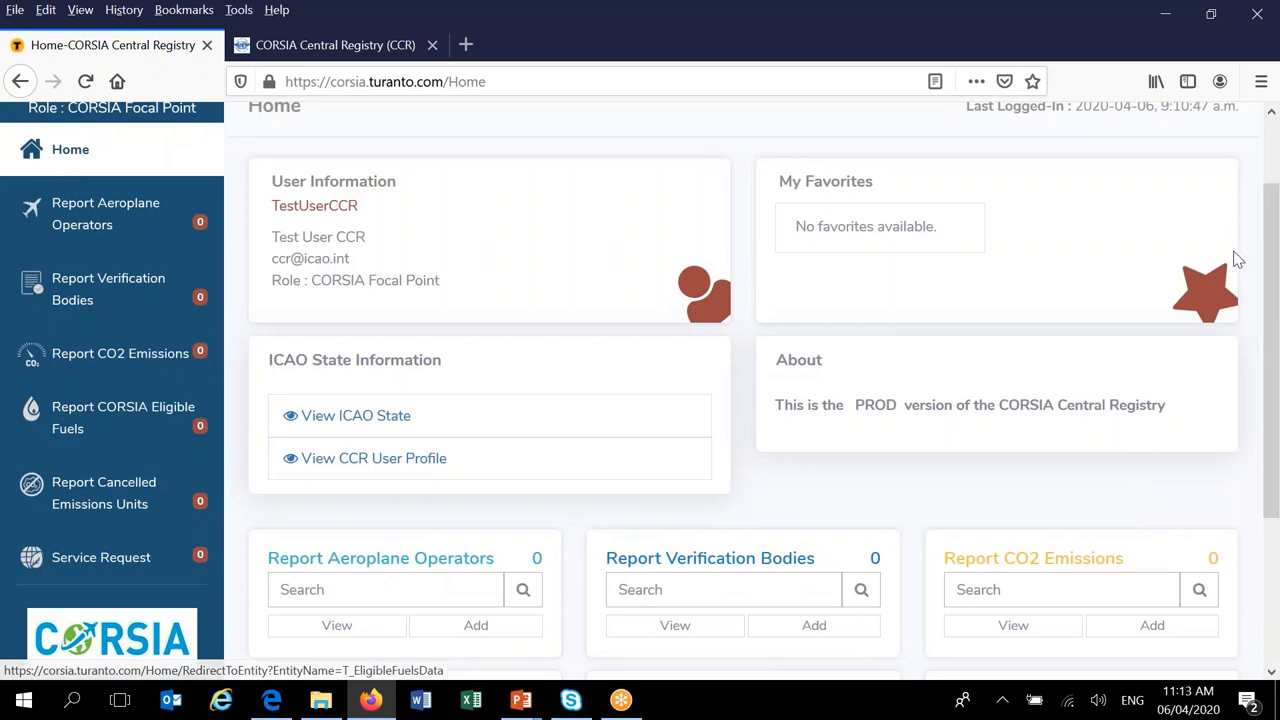
left_click_drag(1275, 247, 1277, 330)
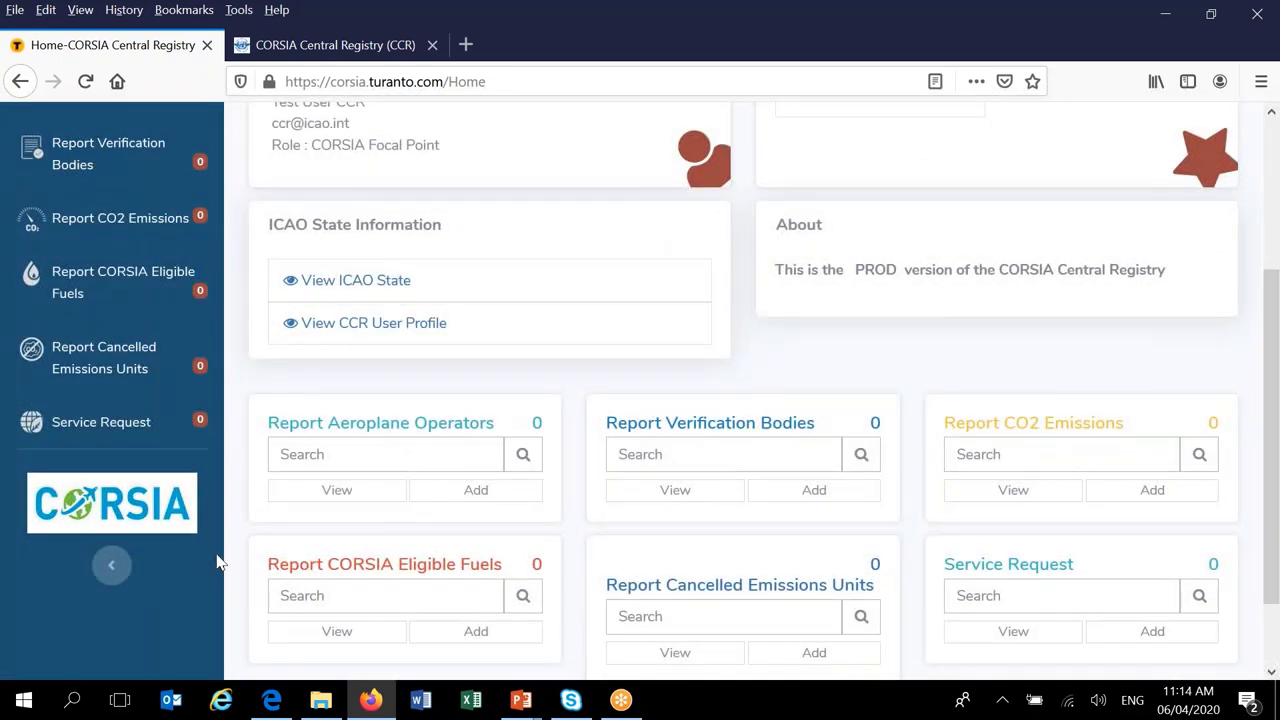
left_click(112, 569)
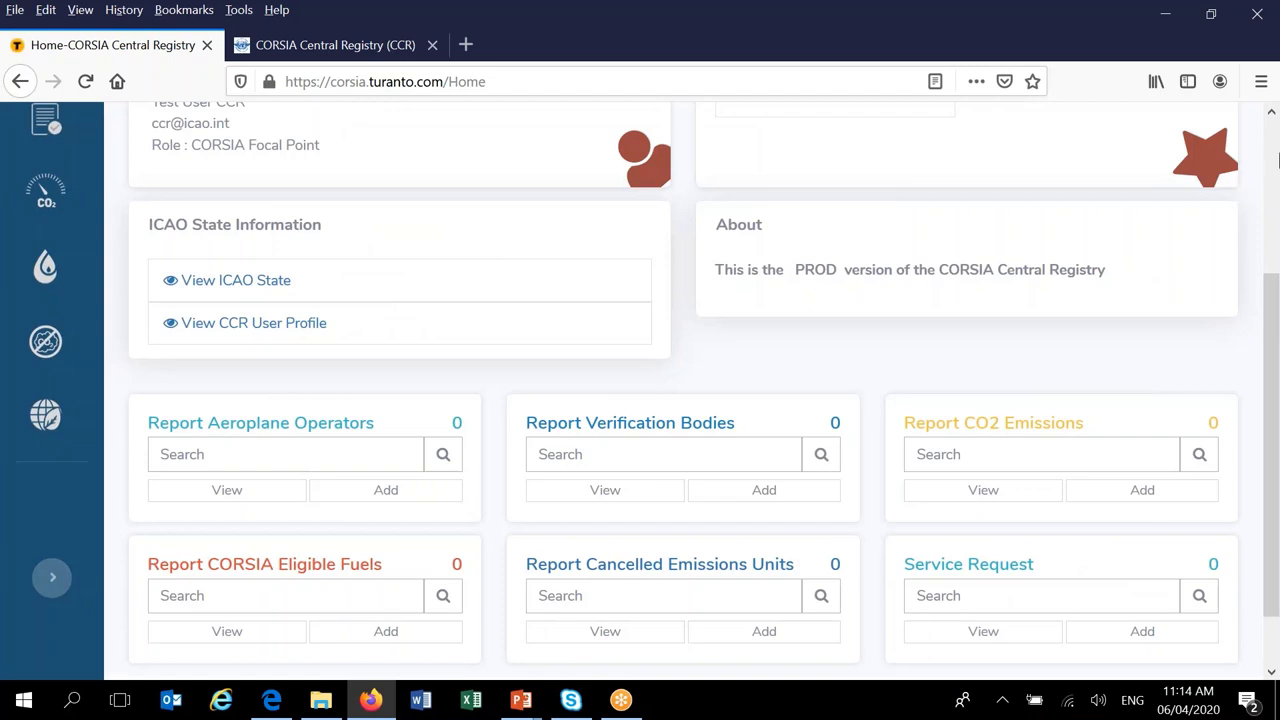
left_click_drag(1268, 282, 1275, 190)
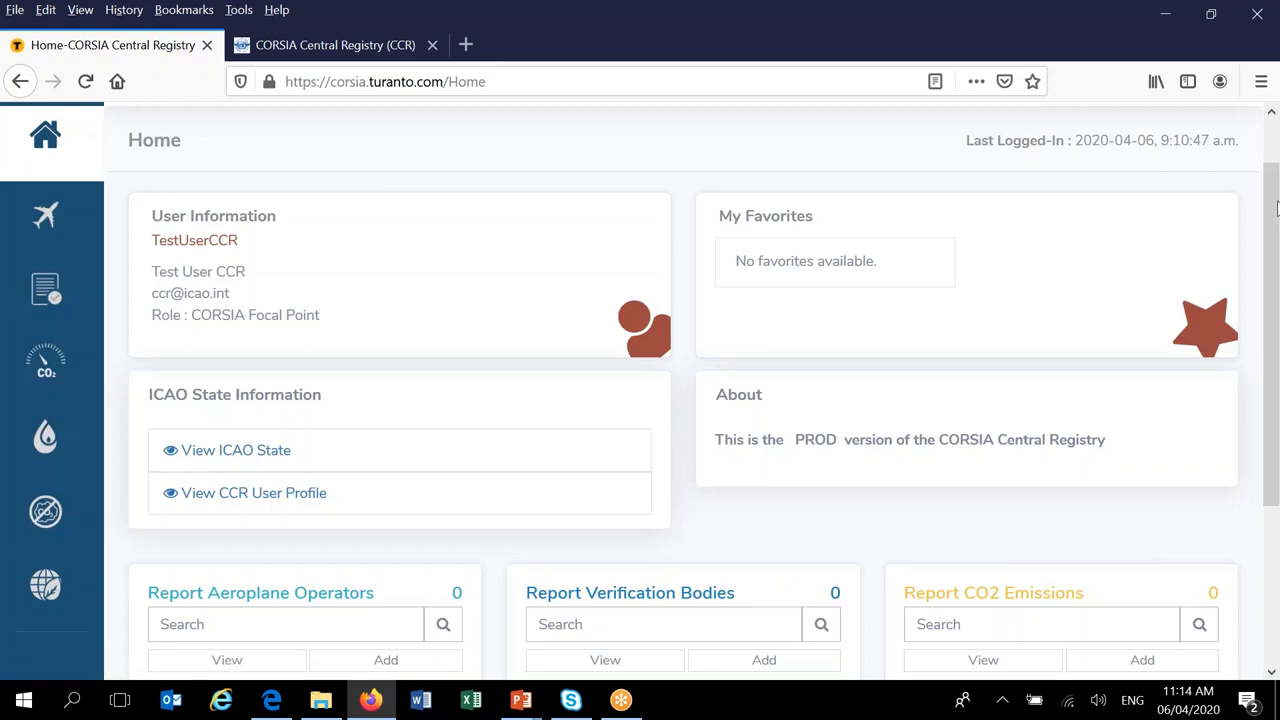
left_click_drag(1271, 215, 1272, 345)
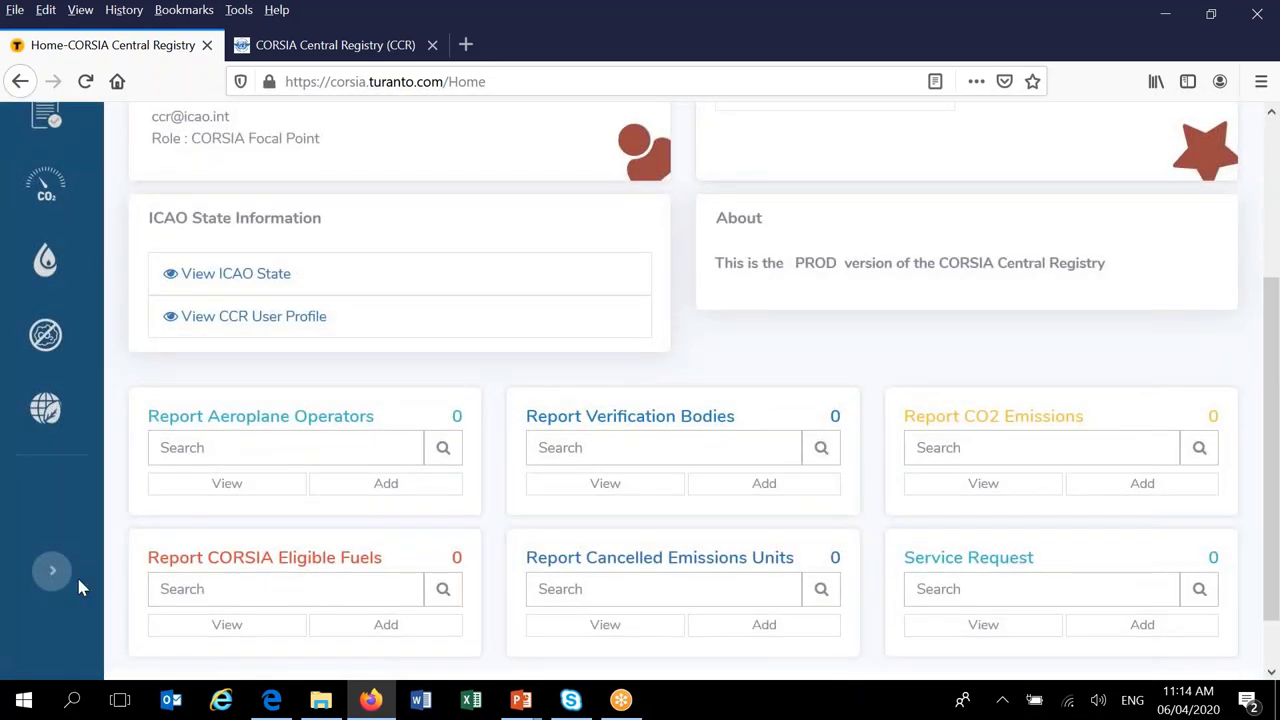
left_click(54, 574)
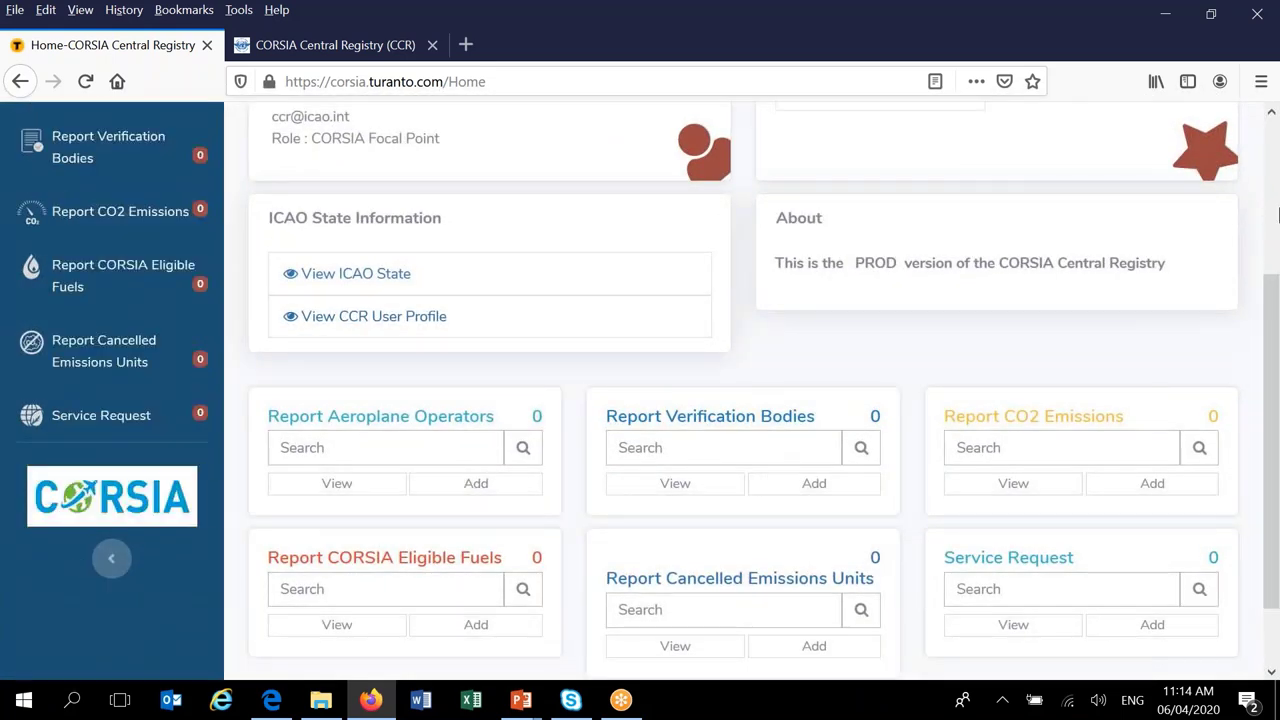
left_click_drag(1275, 297, 1243, 205)
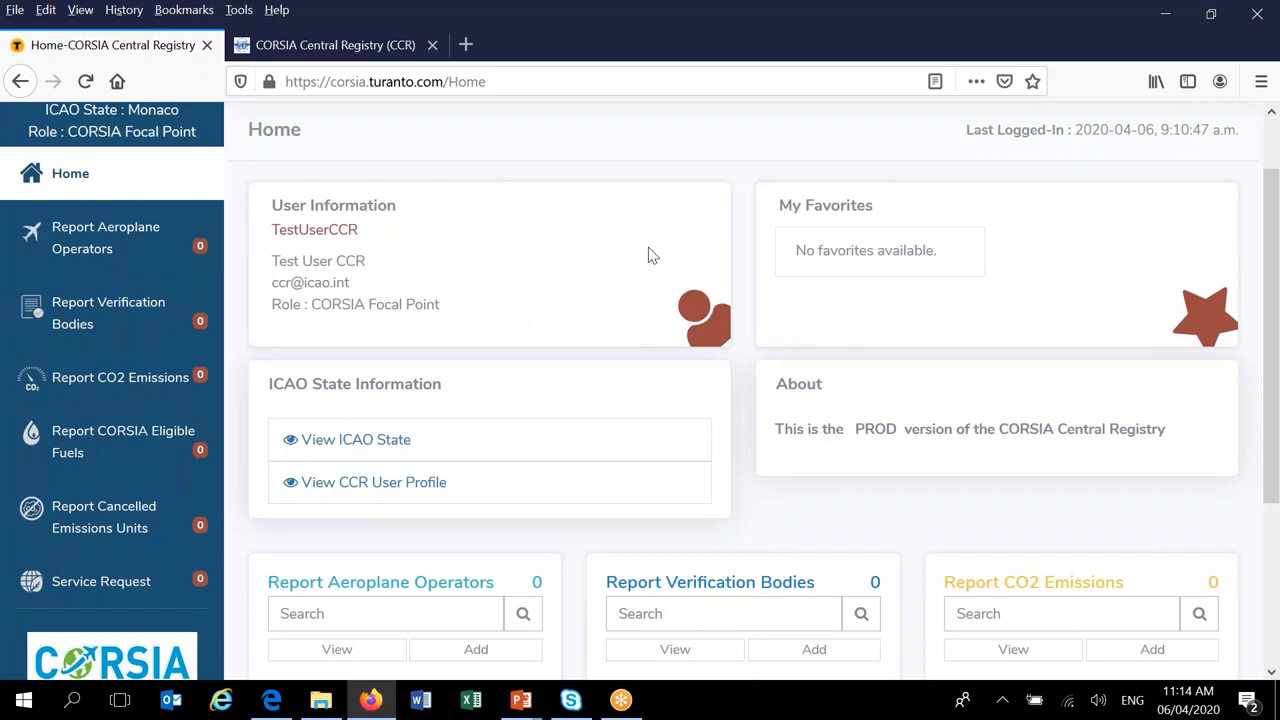
- Review the Home page down to the footer and back, then open the ICAO State list
scroll(1277, 230, "up", 2)
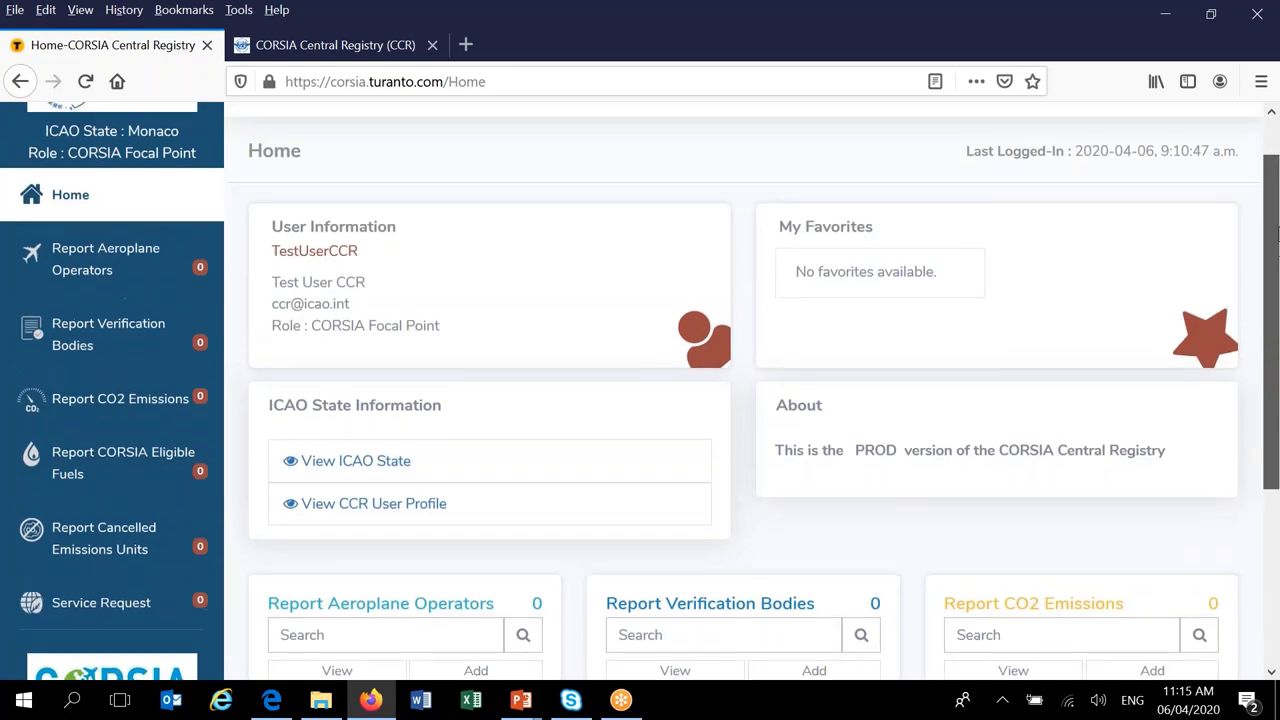
left_click_drag(1277, 215, 1237, 423)
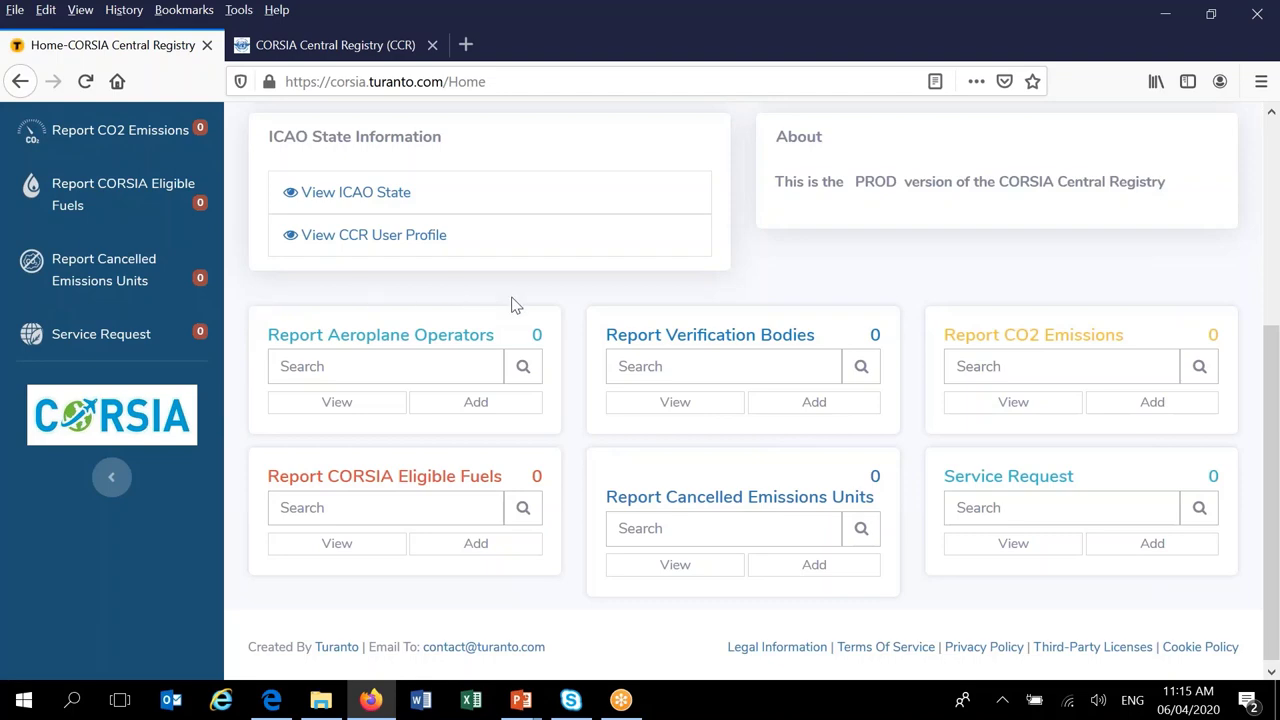
left_click_drag(1274, 346, 1274, 236)
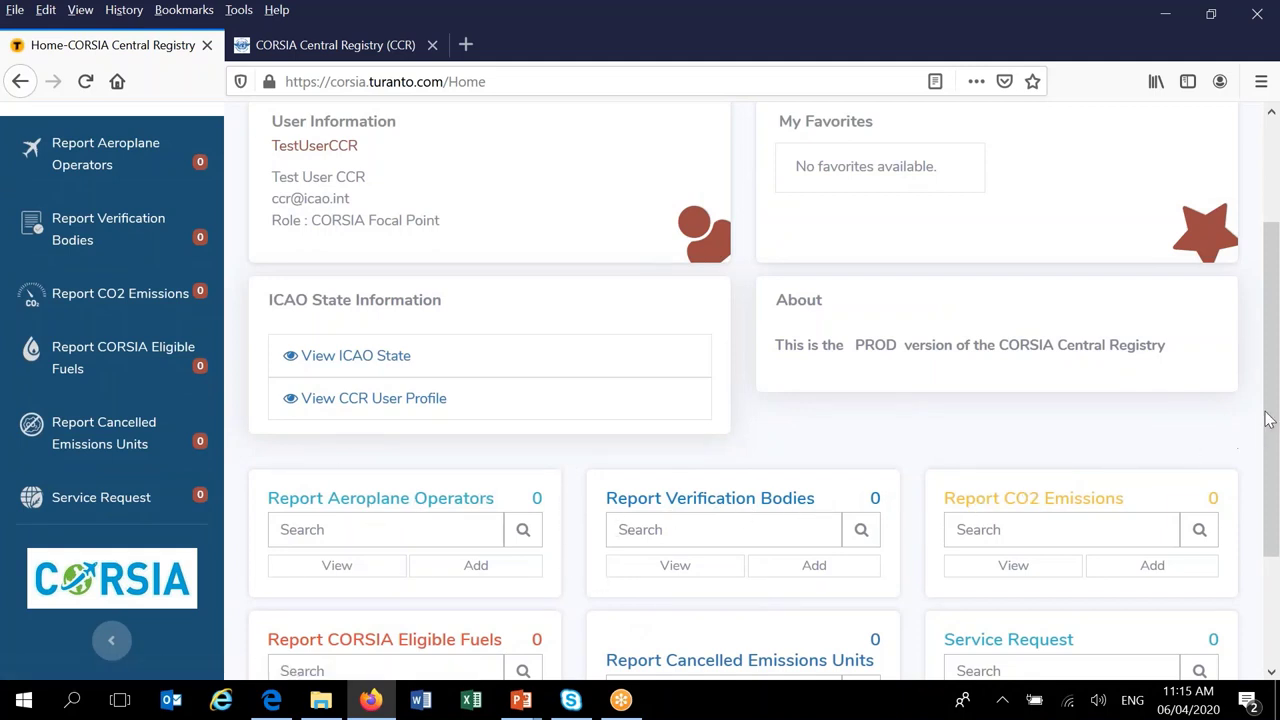
scroll(1268, 418, "down", 2)
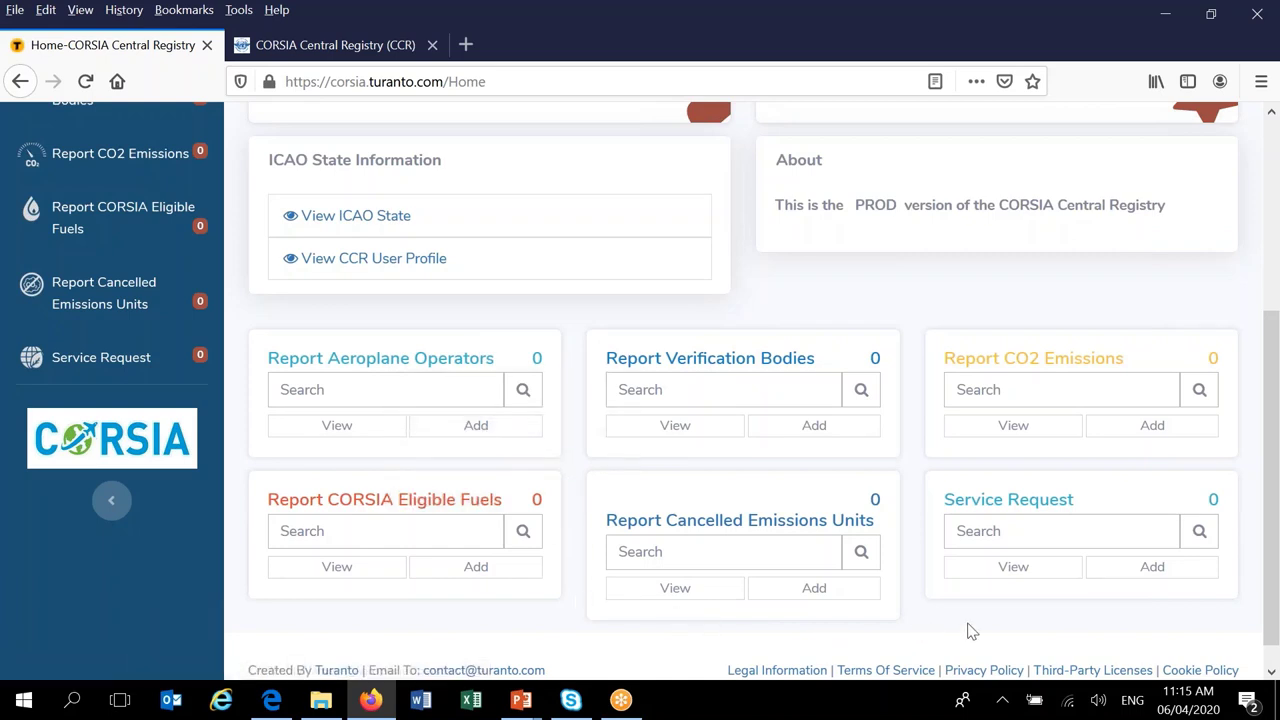
left_click_drag(1270, 557, 1270, 553)
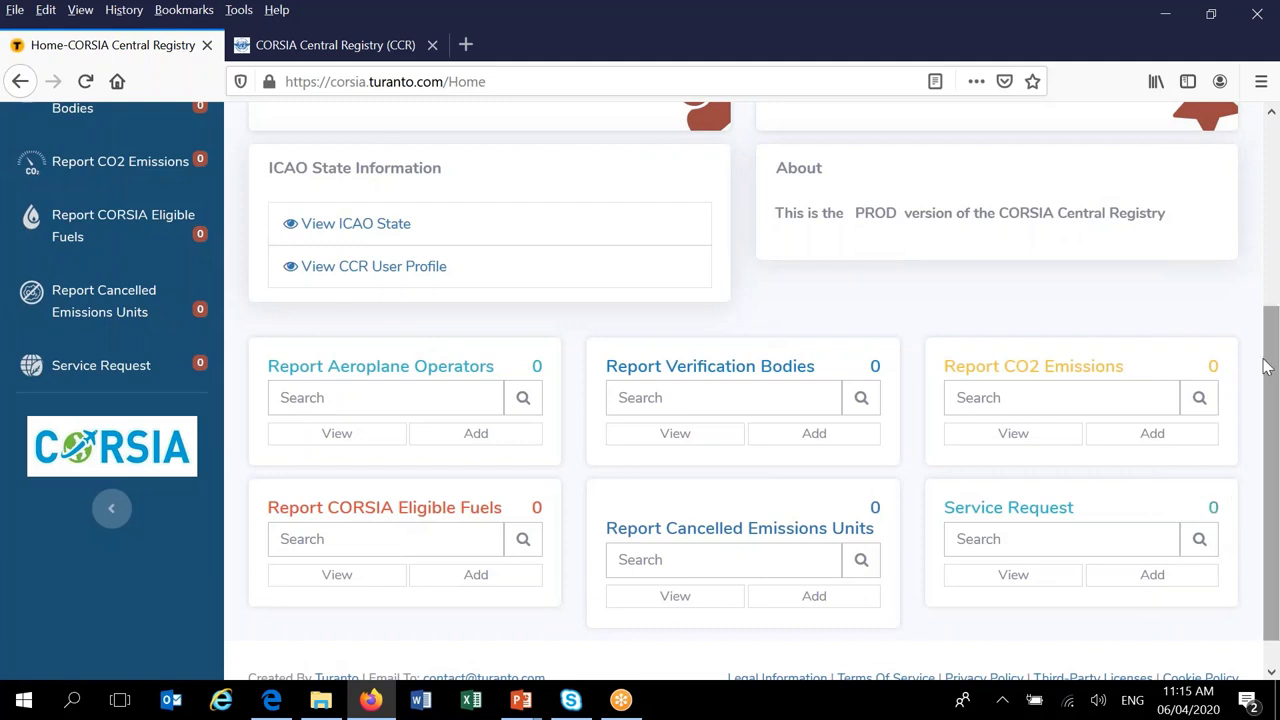
left_click_drag(1277, 365, 1275, 362)
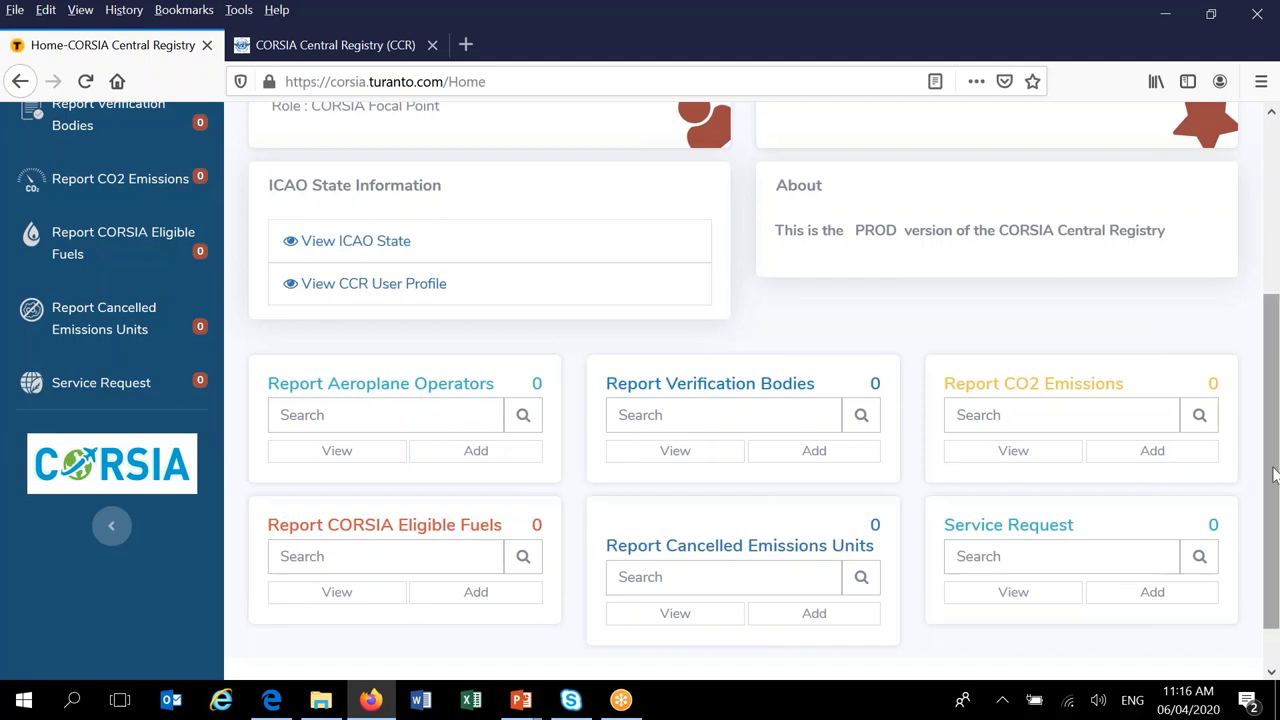
left_click_drag(1272, 466, 1277, 272)
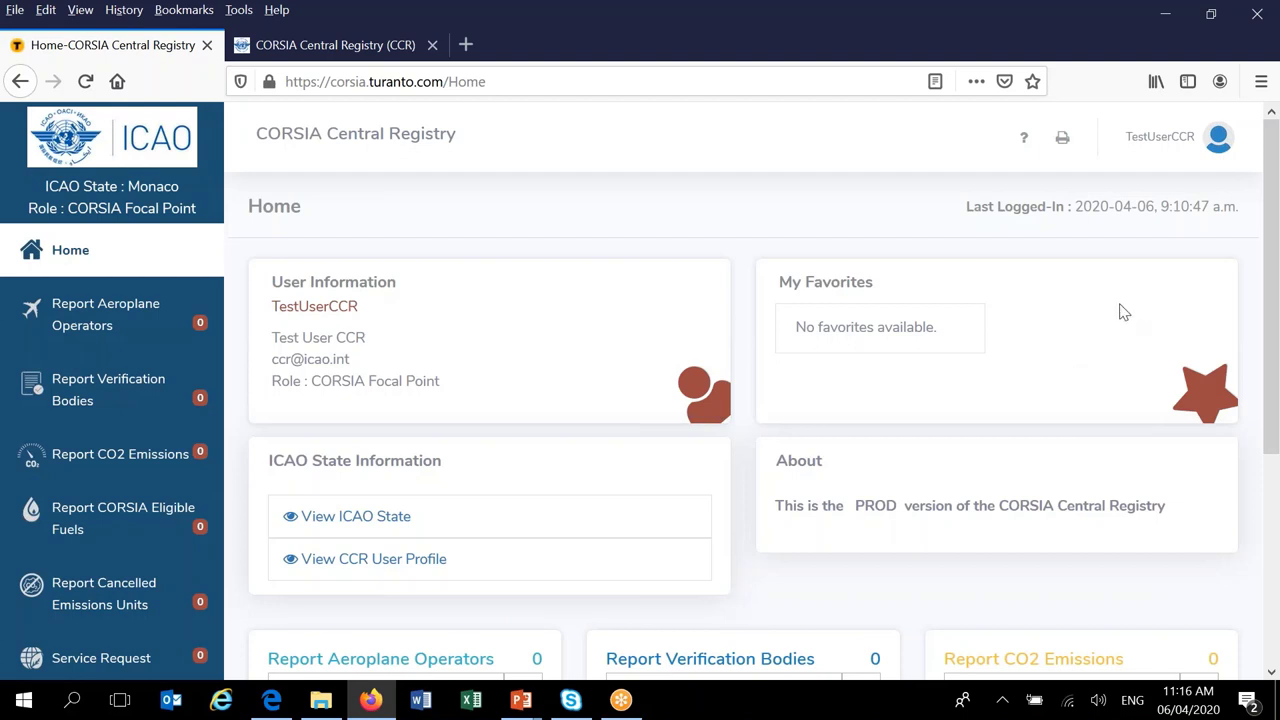
left_click(342, 519)
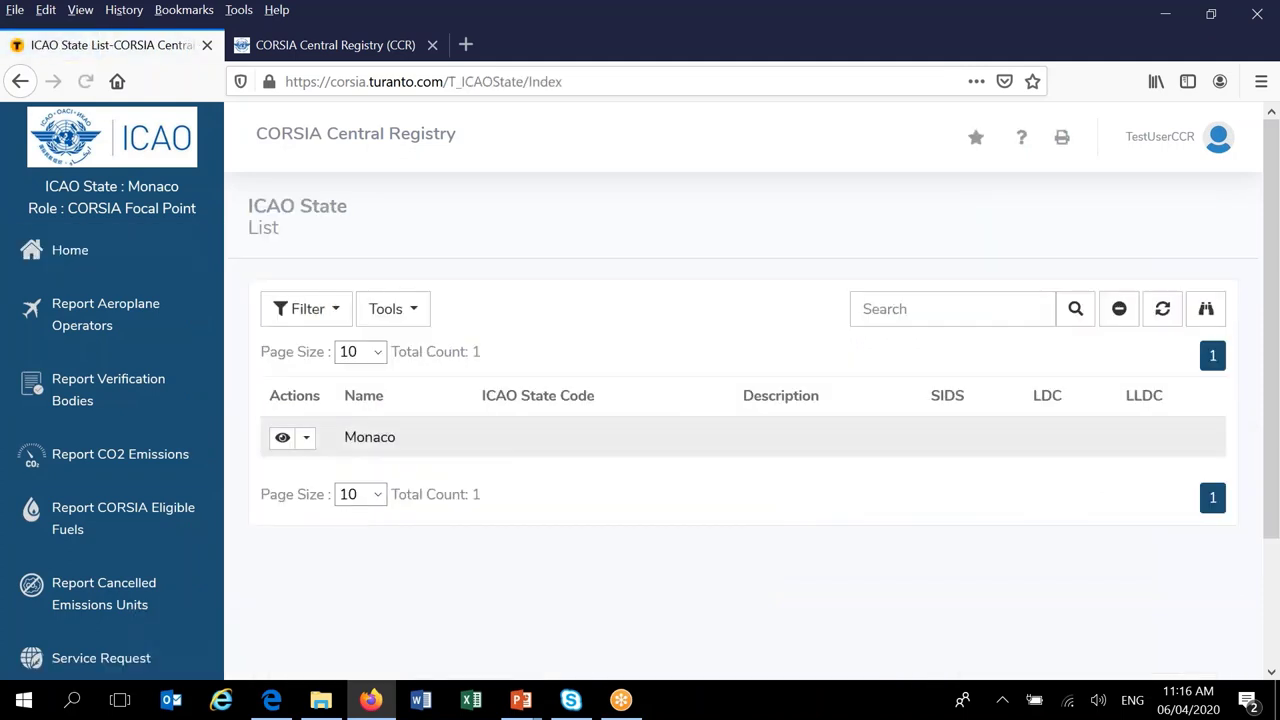
- View the details of the Monaco entry in the ICAO State list
left_click(282, 440)
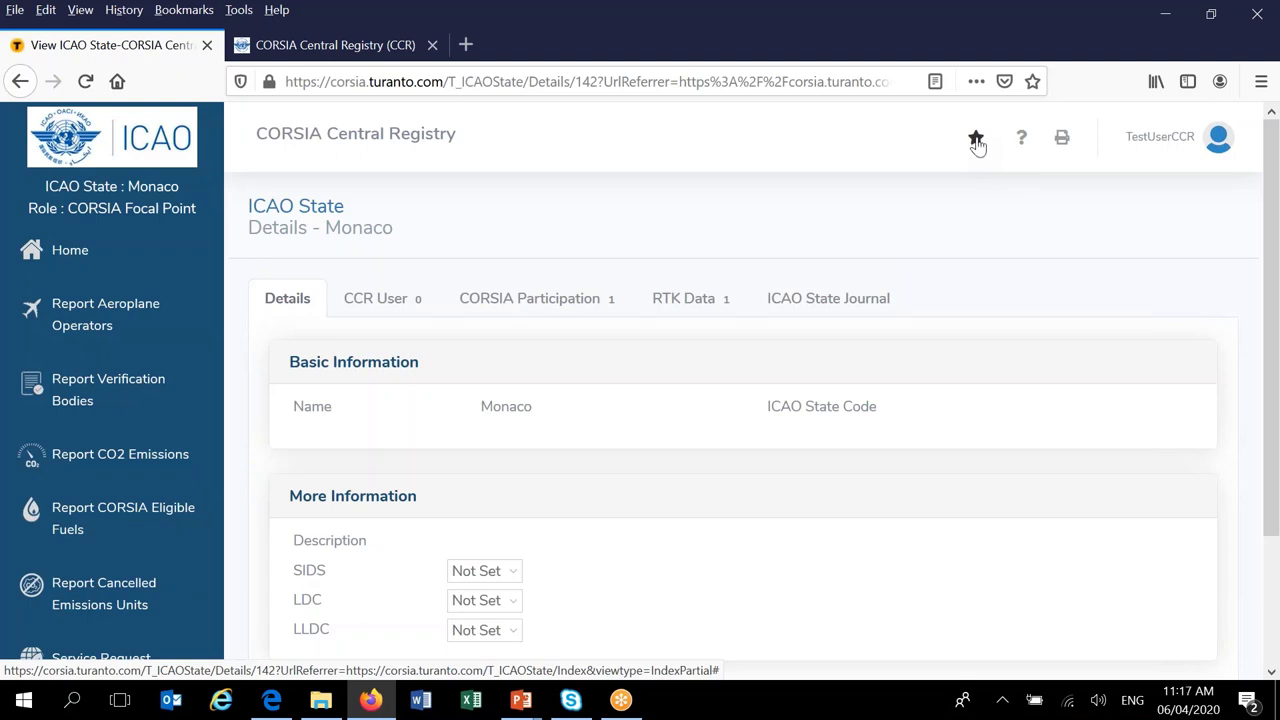
- Save Monaco's details page as a favourite named 'MY ICAO State'
left_click(976, 140)
left_click(1137, 245)
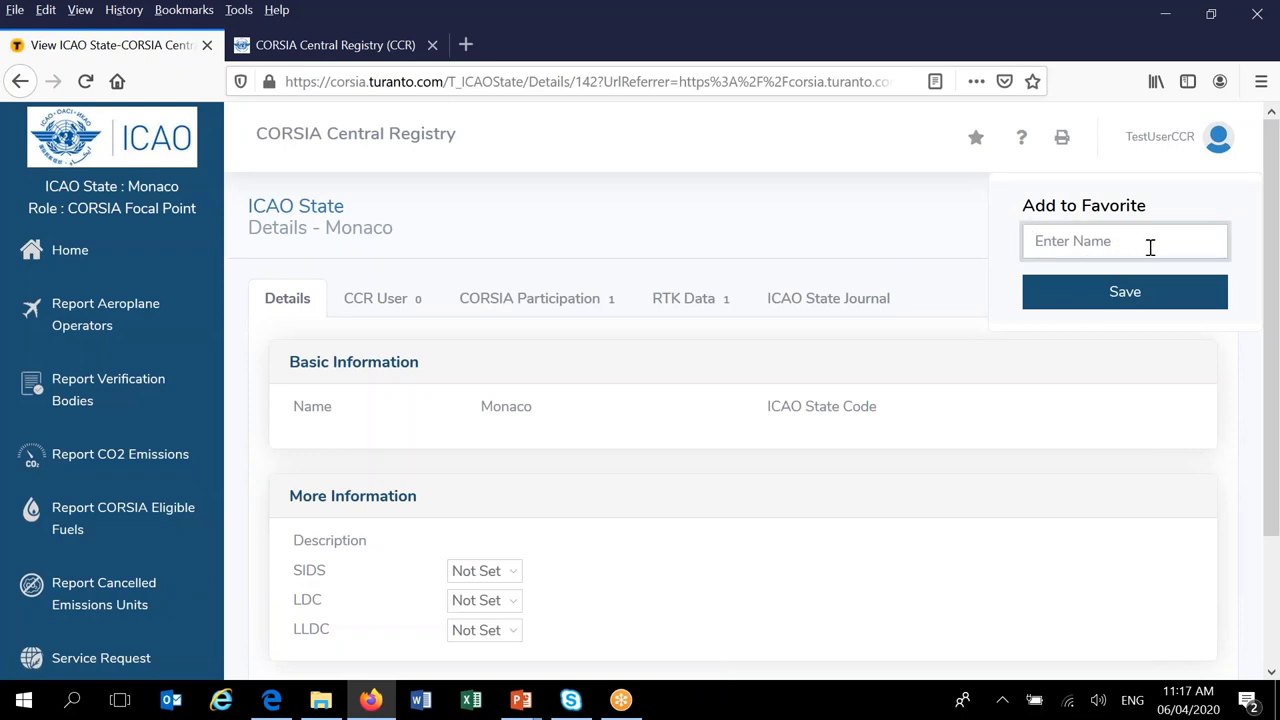
type("MY ICAO State")
left_click(1127, 300)
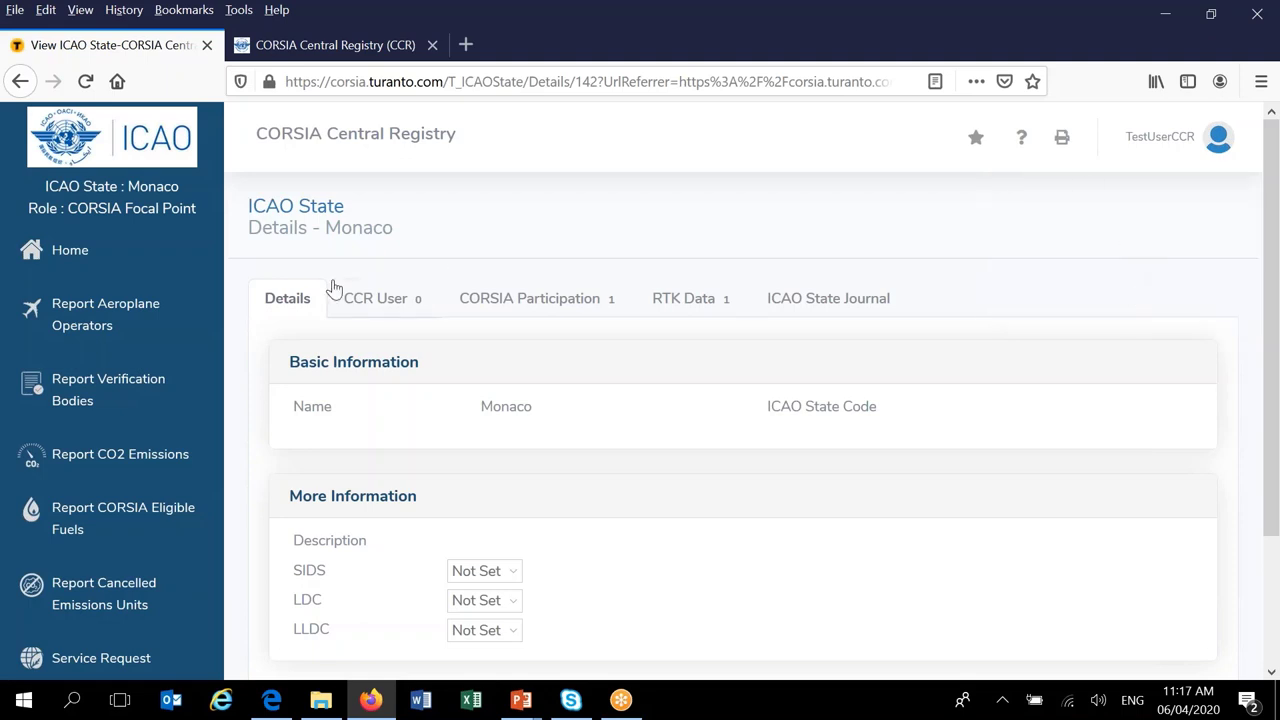
- Check the 'MY ICAO State' favourite opens from Home, then go back to the Home dashboard
left_click(77, 265)
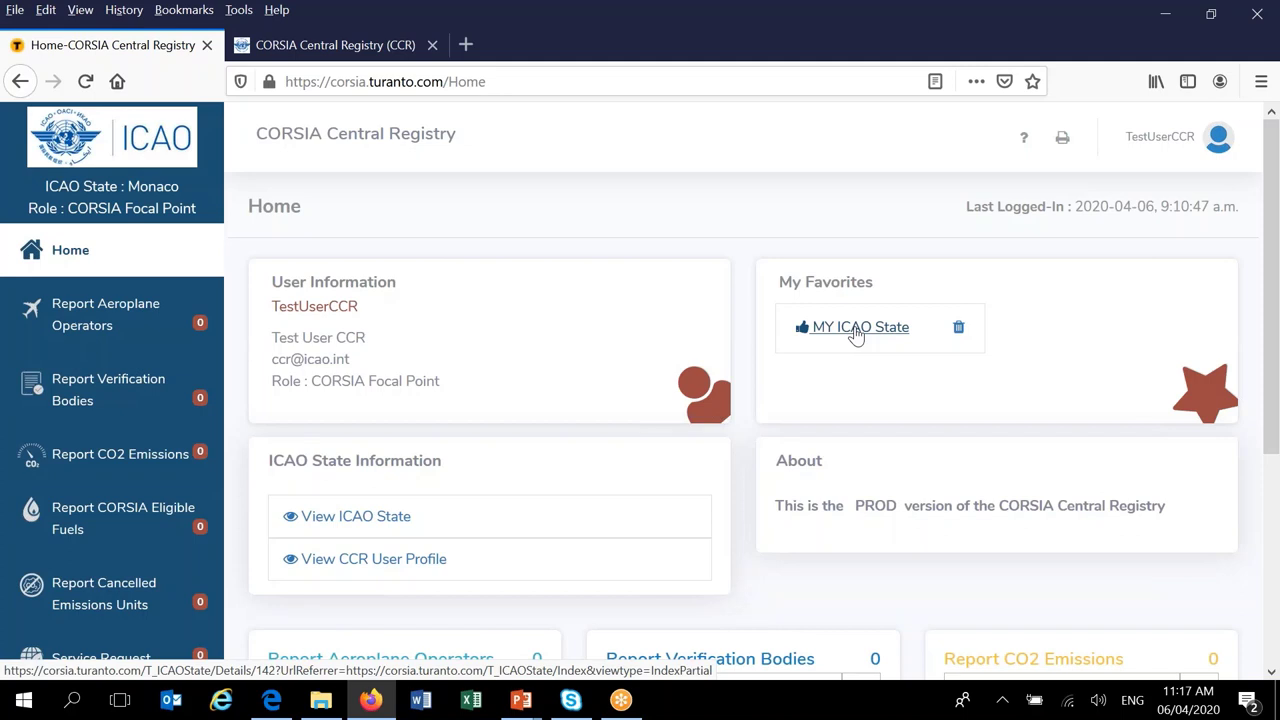
left_click(855, 330)
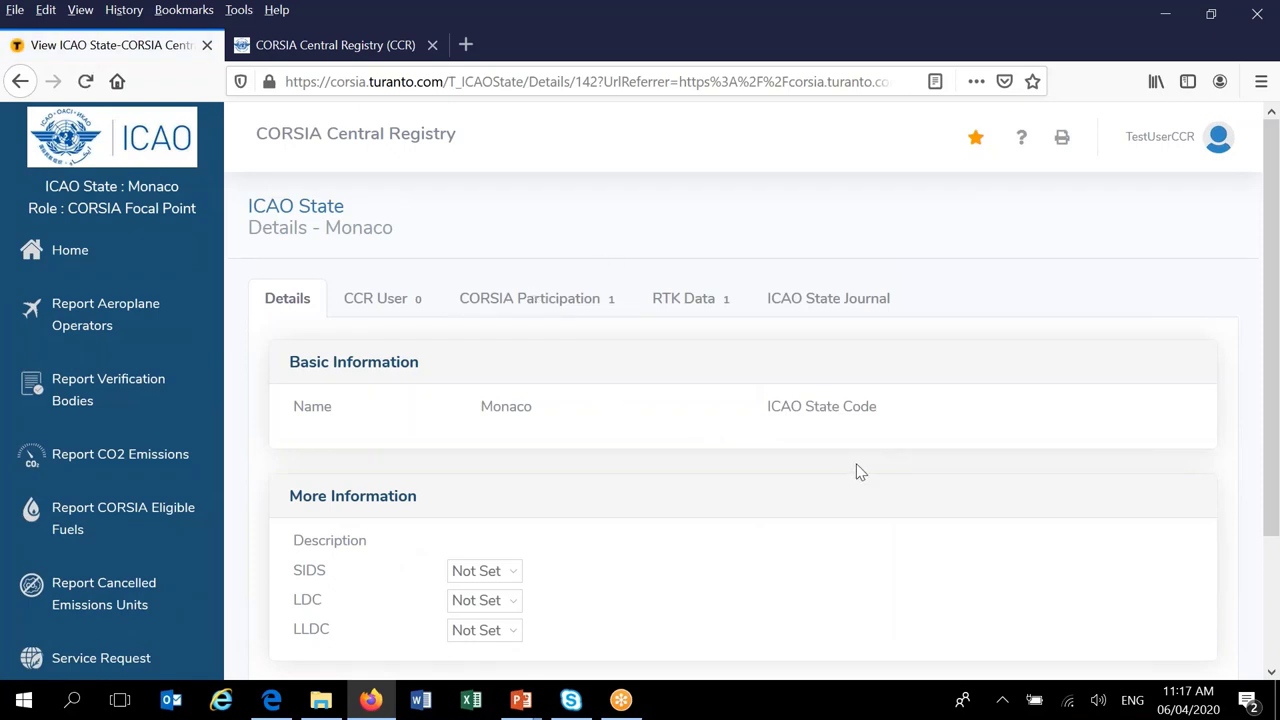
scroll(858, 472, "down", 2)
scroll(858, 472, "up", 2)
left_click(65, 256)
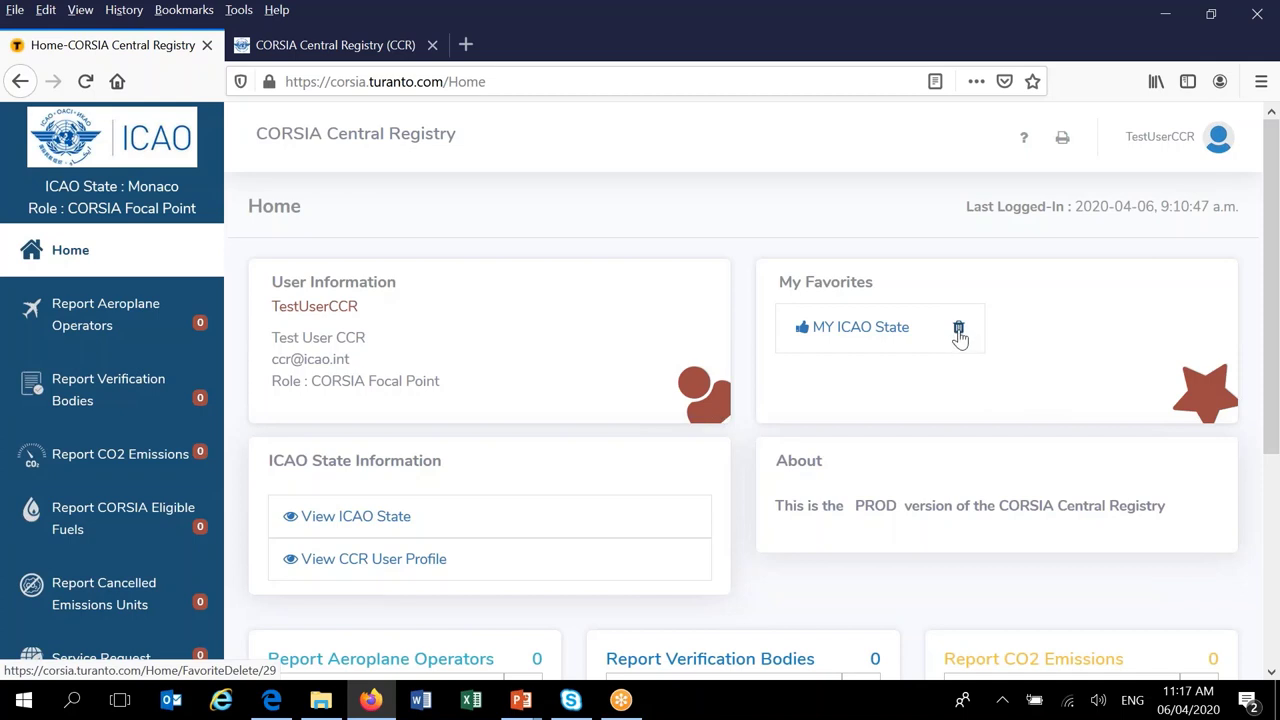
- Delete the 'MY ICAO State' shortcut from My Favorites
left_click(958, 333)
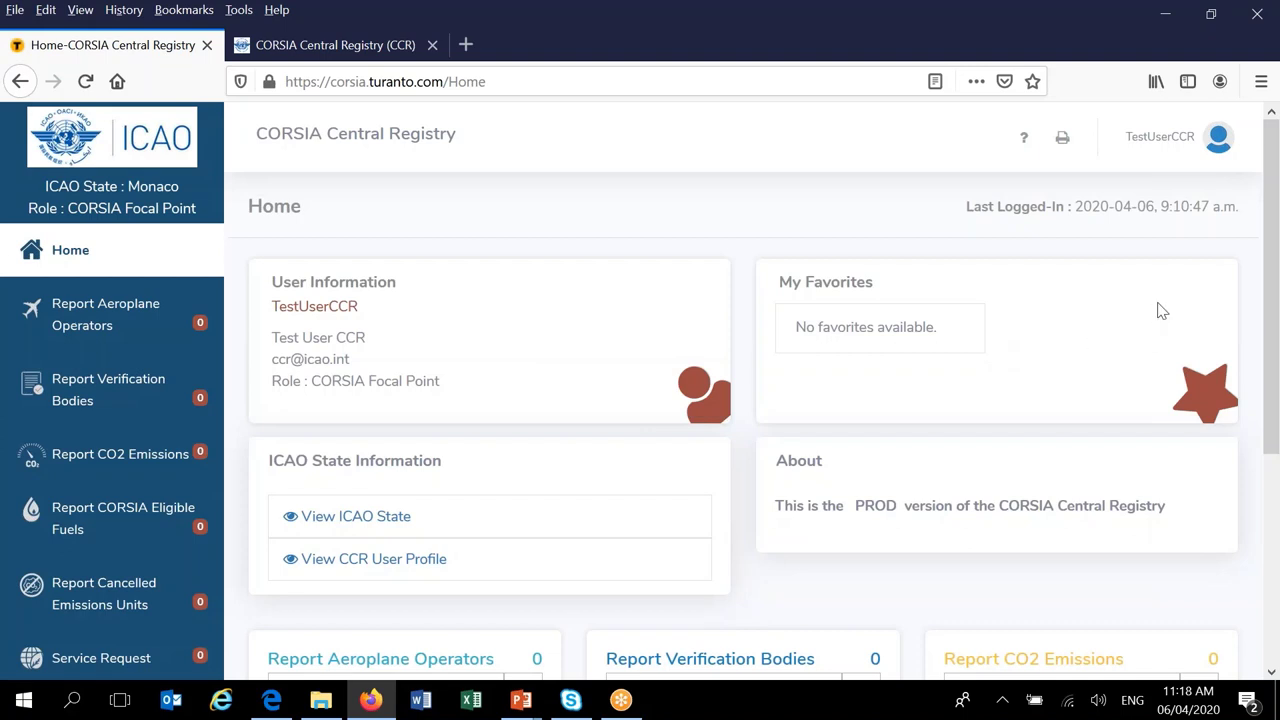
left_click_drag(1271, 252, 1275, 200)
left_click(1024, 139)
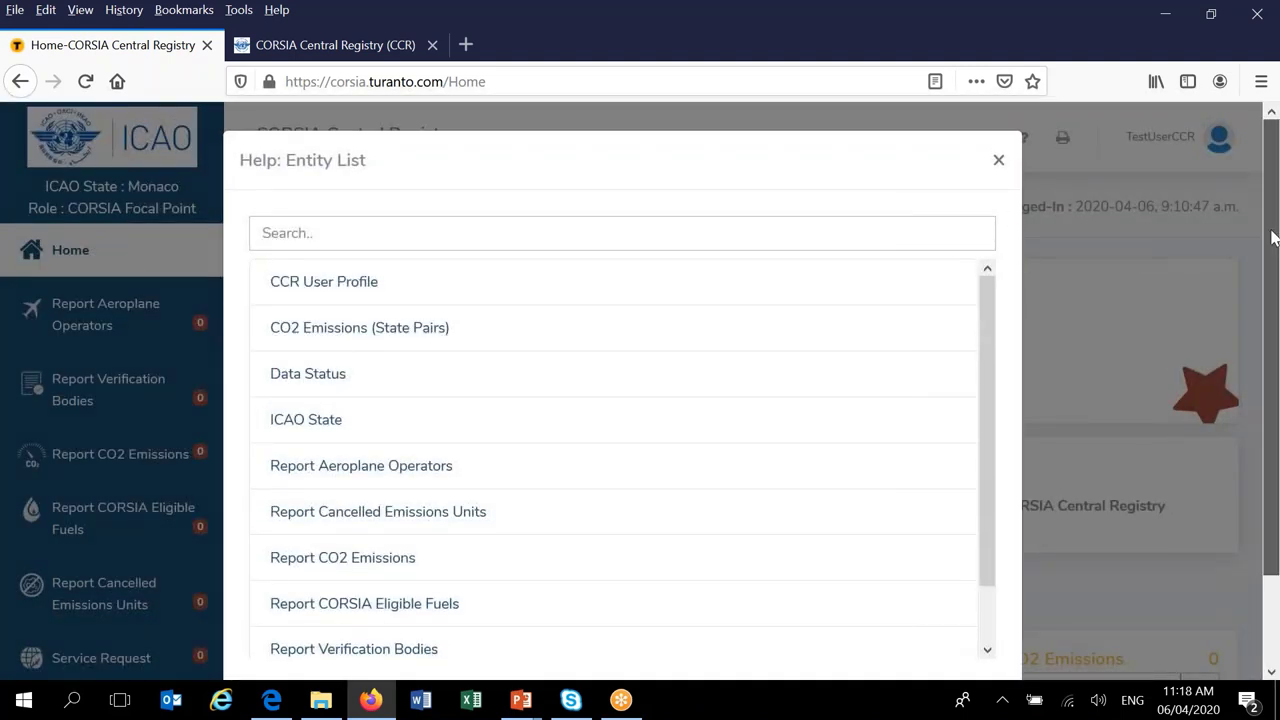
scroll(1272, 237, "down", 1)
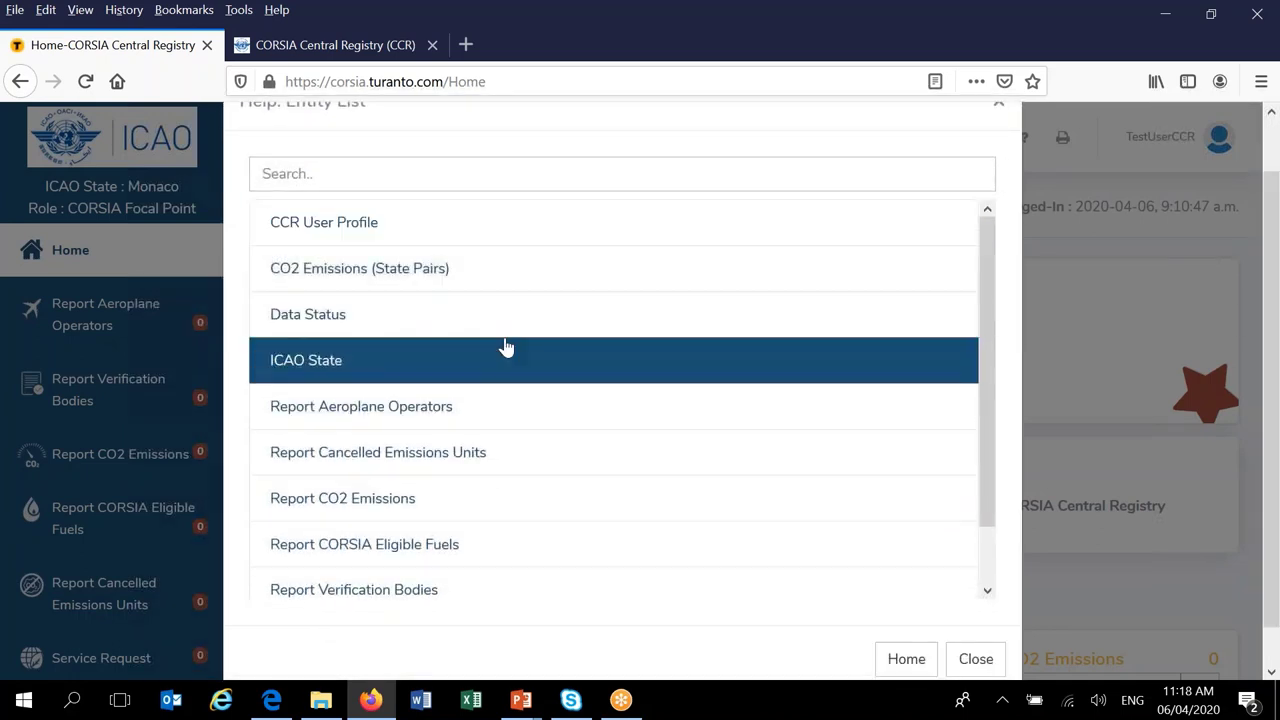
left_click_drag(988, 320, 976, 370)
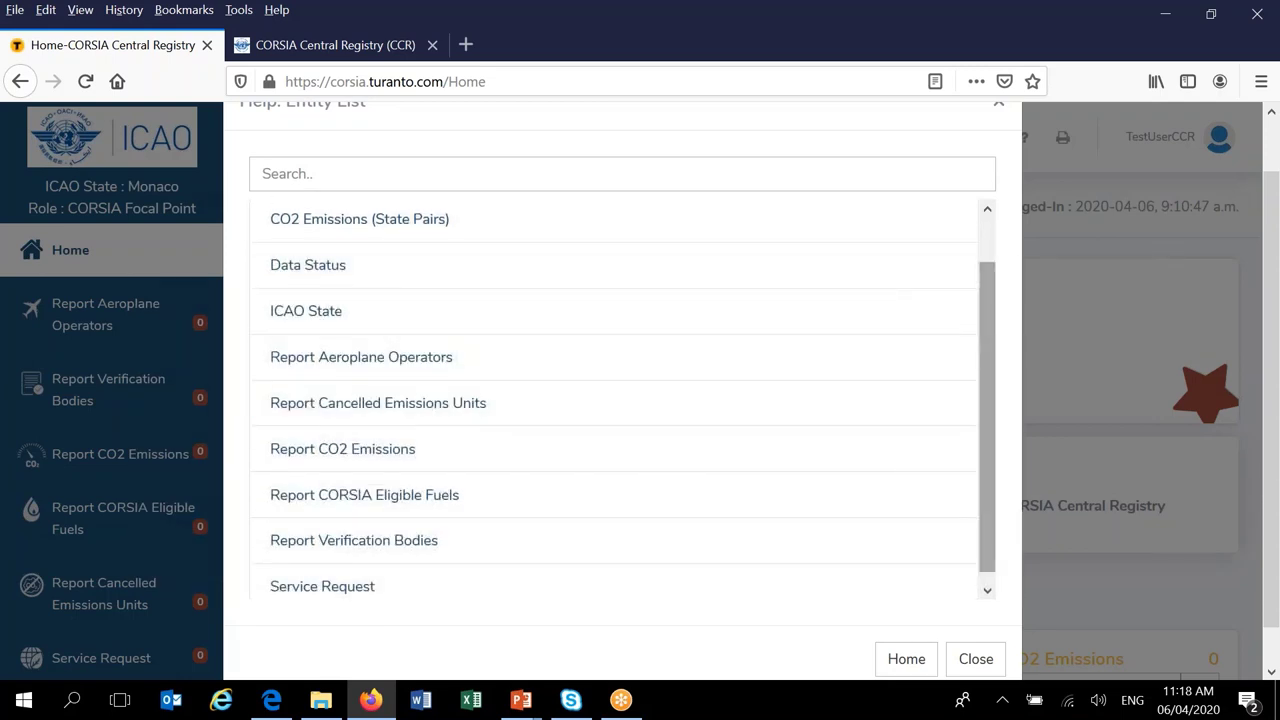
left_click(357, 367)
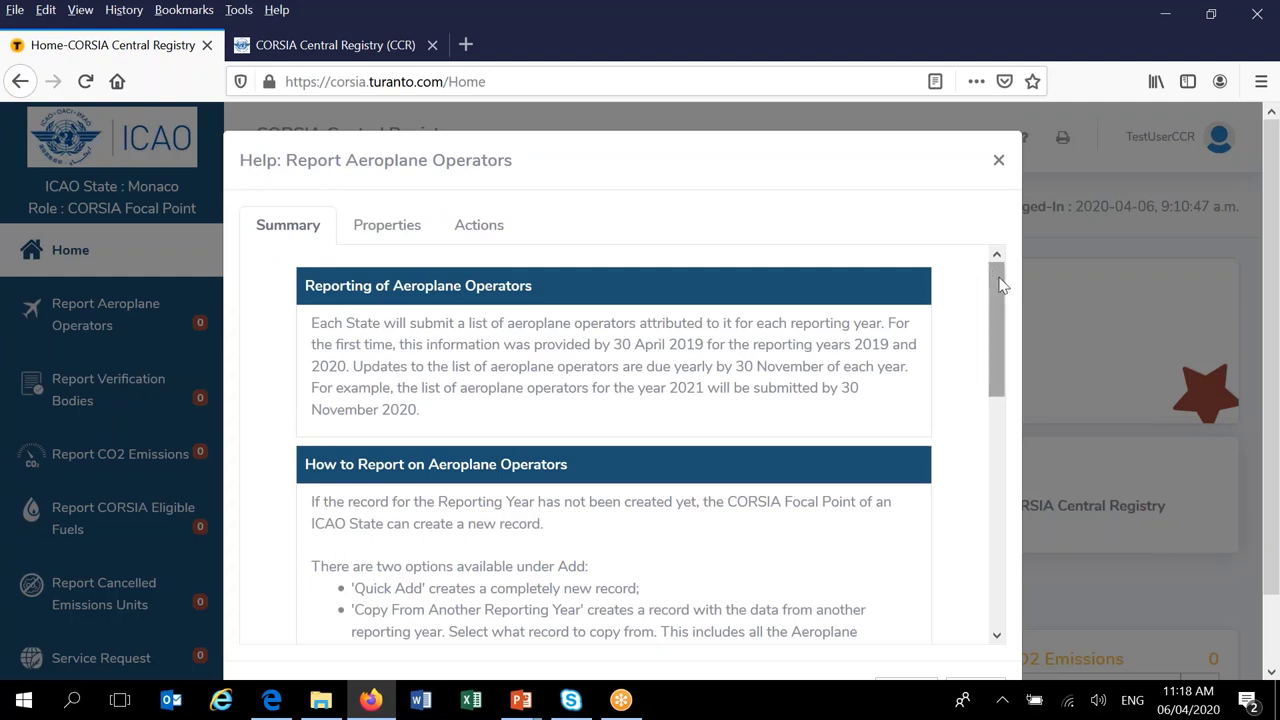
scroll(1000, 280, "down", 1)
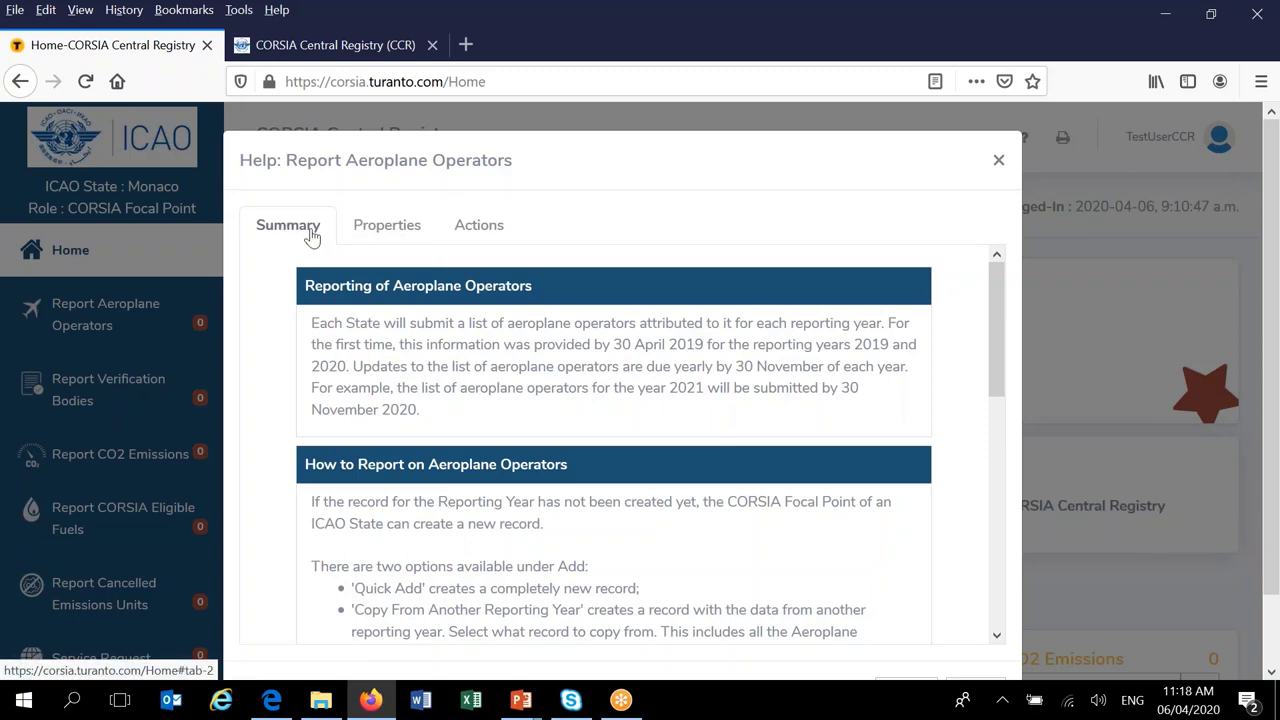
left_click(386, 235)
left_click(477, 230)
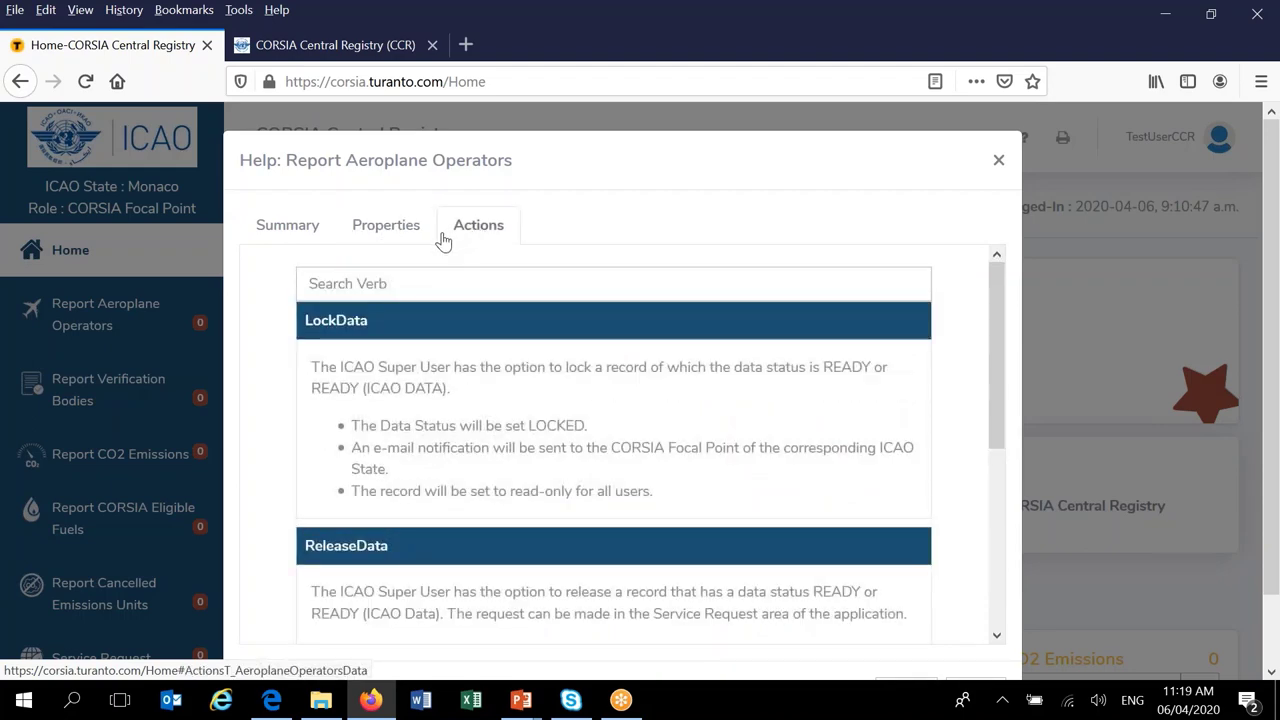
left_click(284, 228)
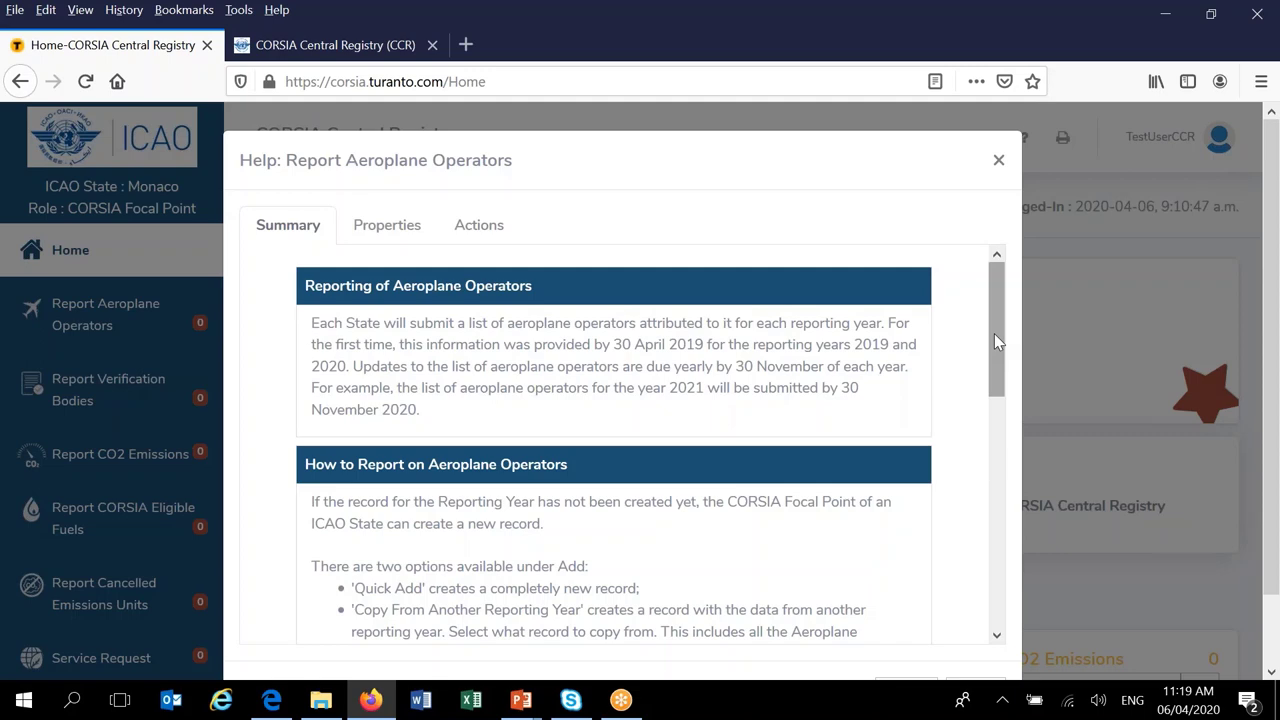
left_click_drag(995, 337, 1029, 202)
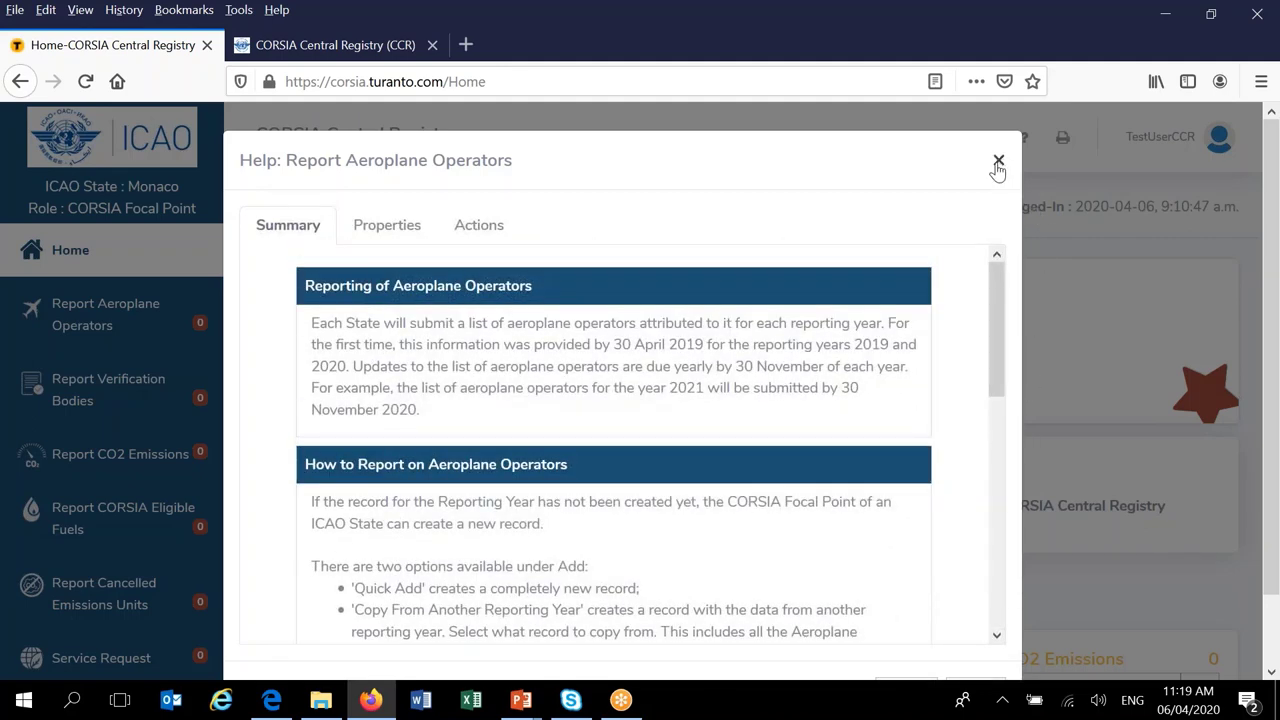
left_click(999, 164)
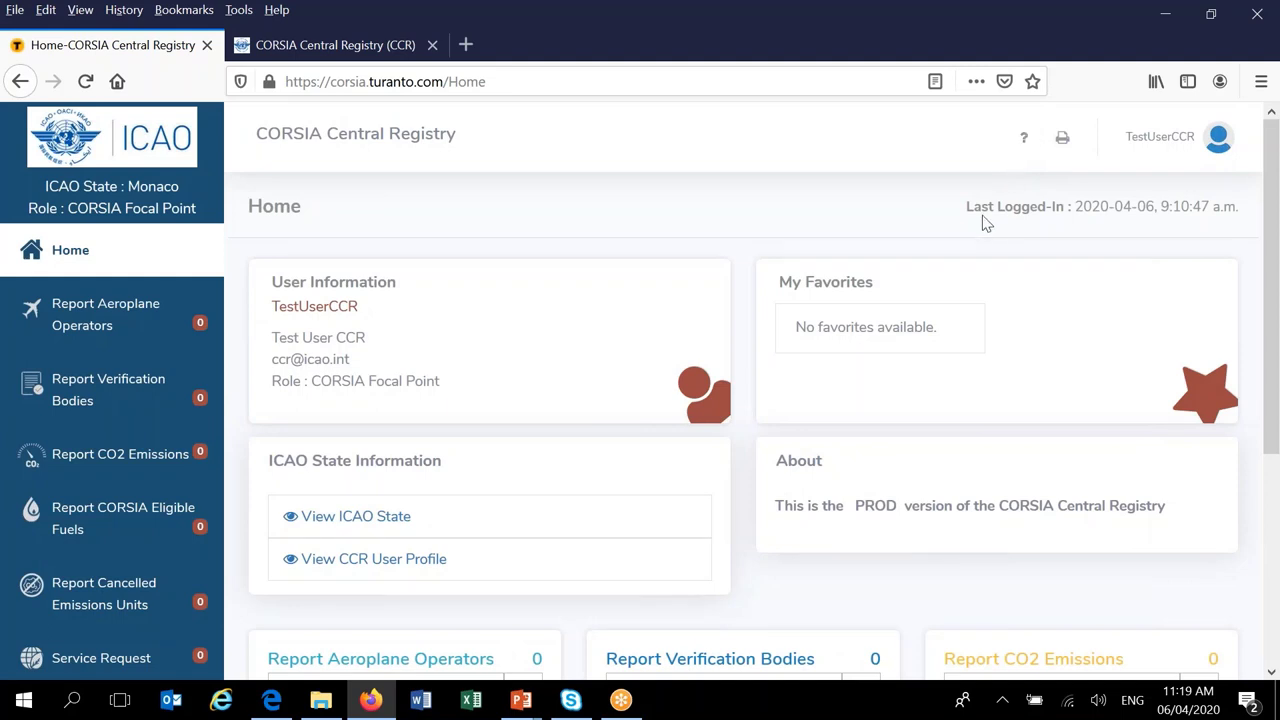
left_click(117, 514)
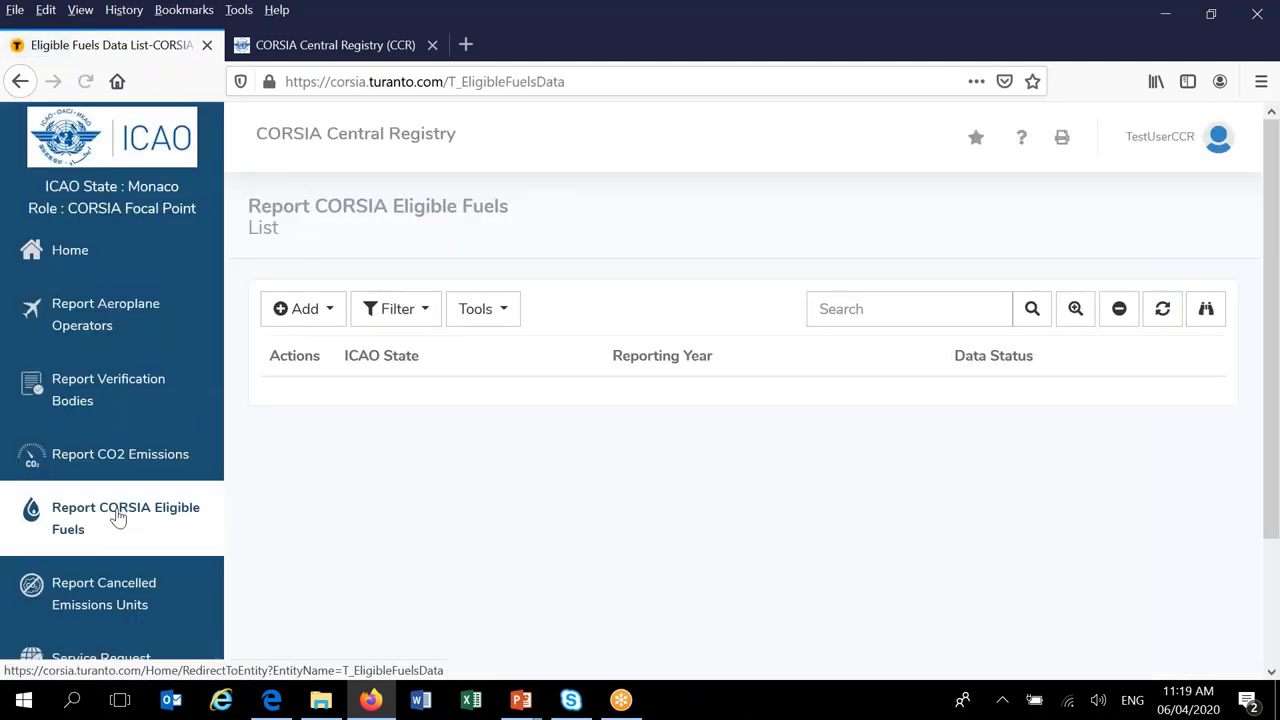
left_click(1022, 142)
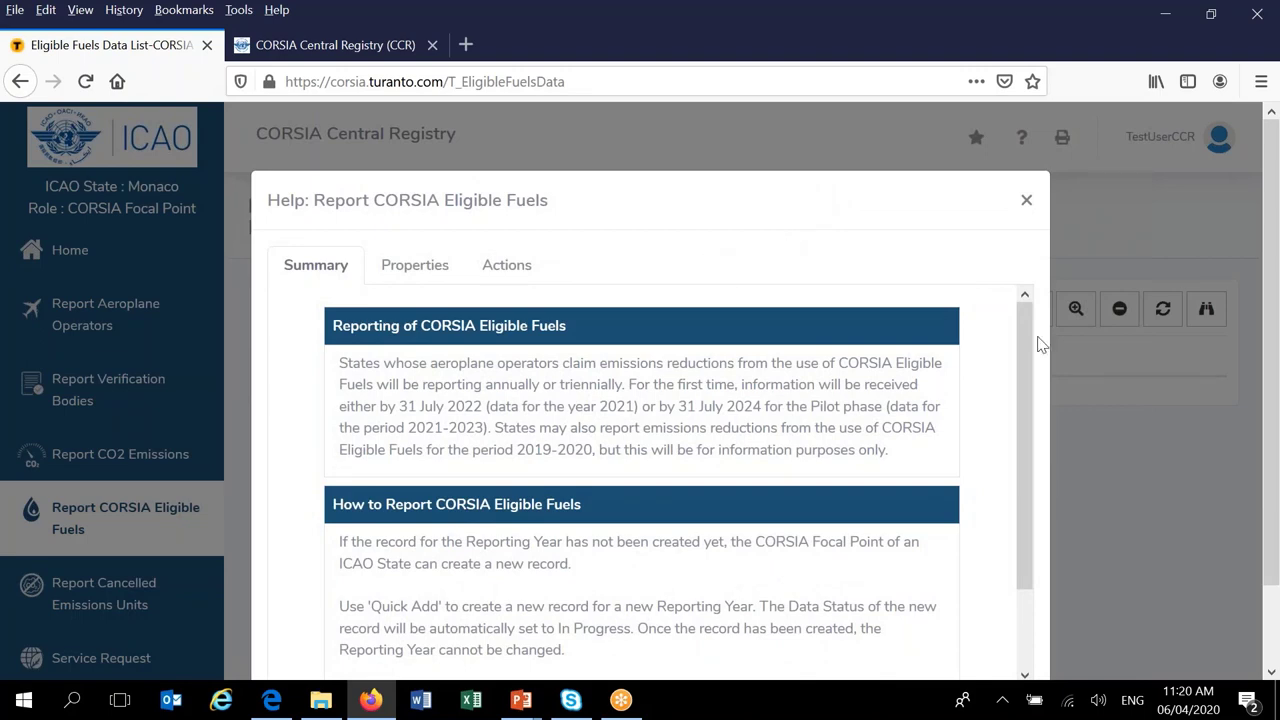
left_click_drag(1020, 394, 1014, 486)
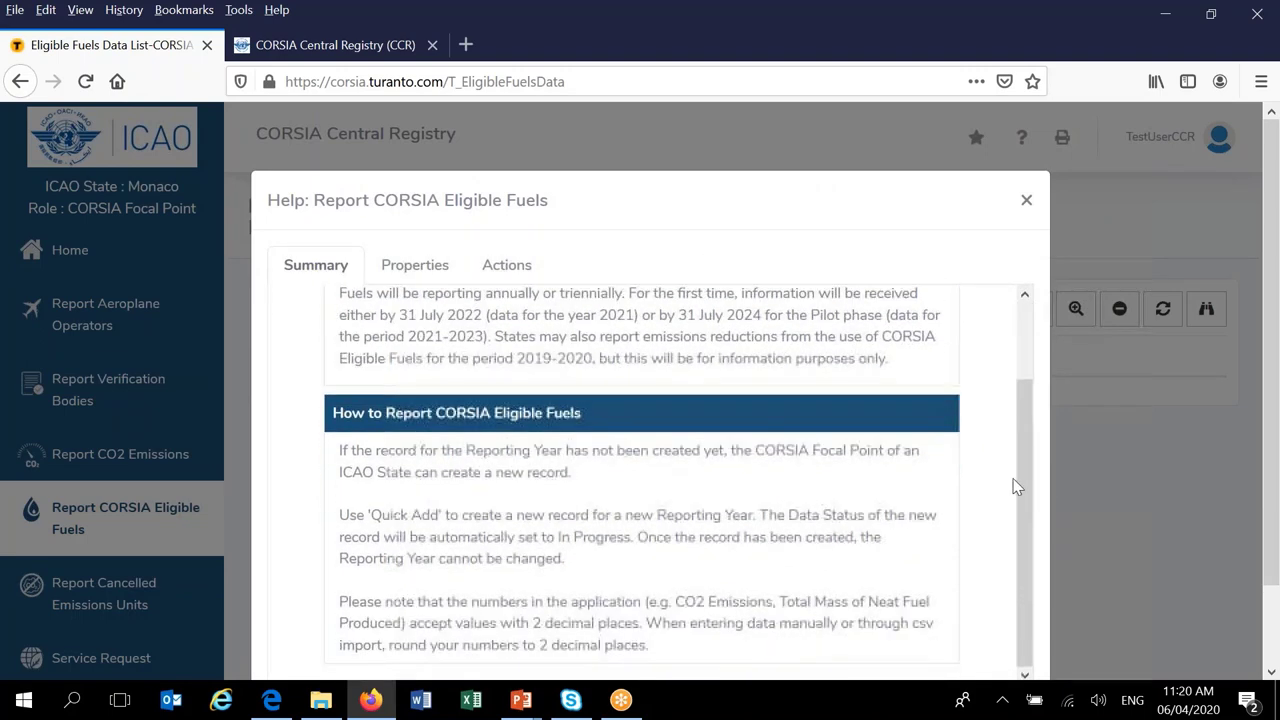
scroll(852, 180, "down", 2)
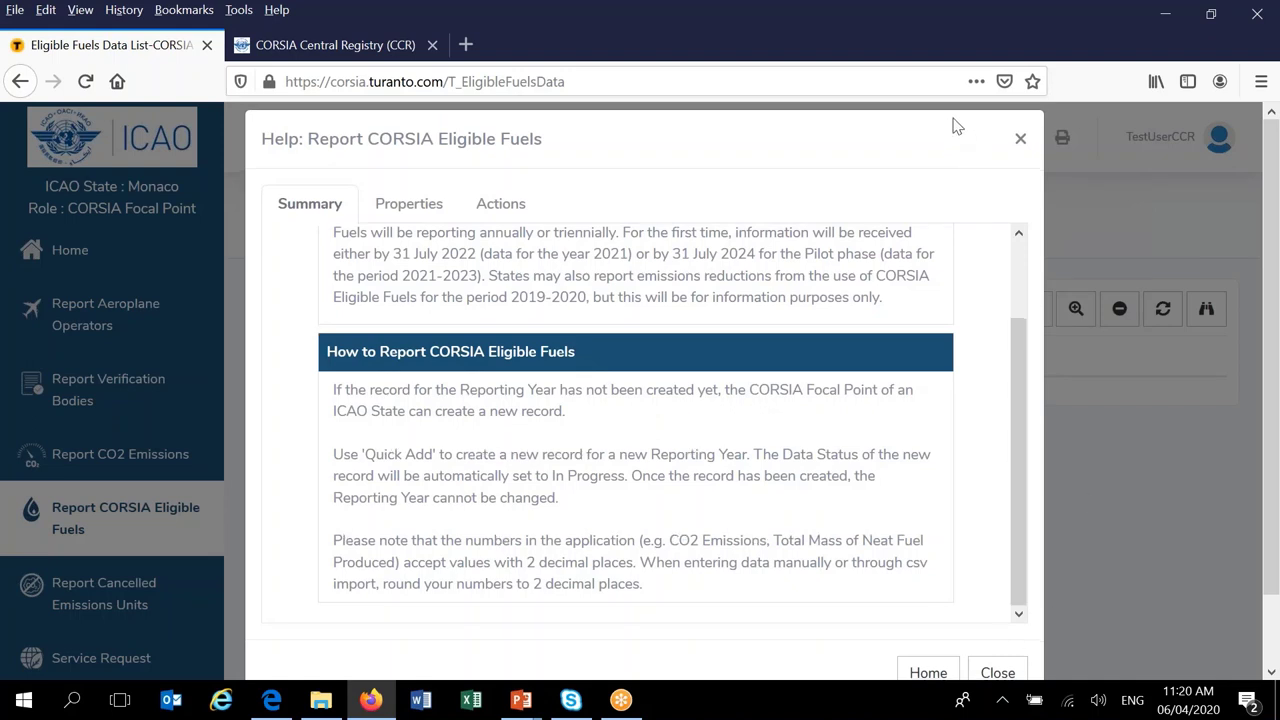
left_click(926, 651)
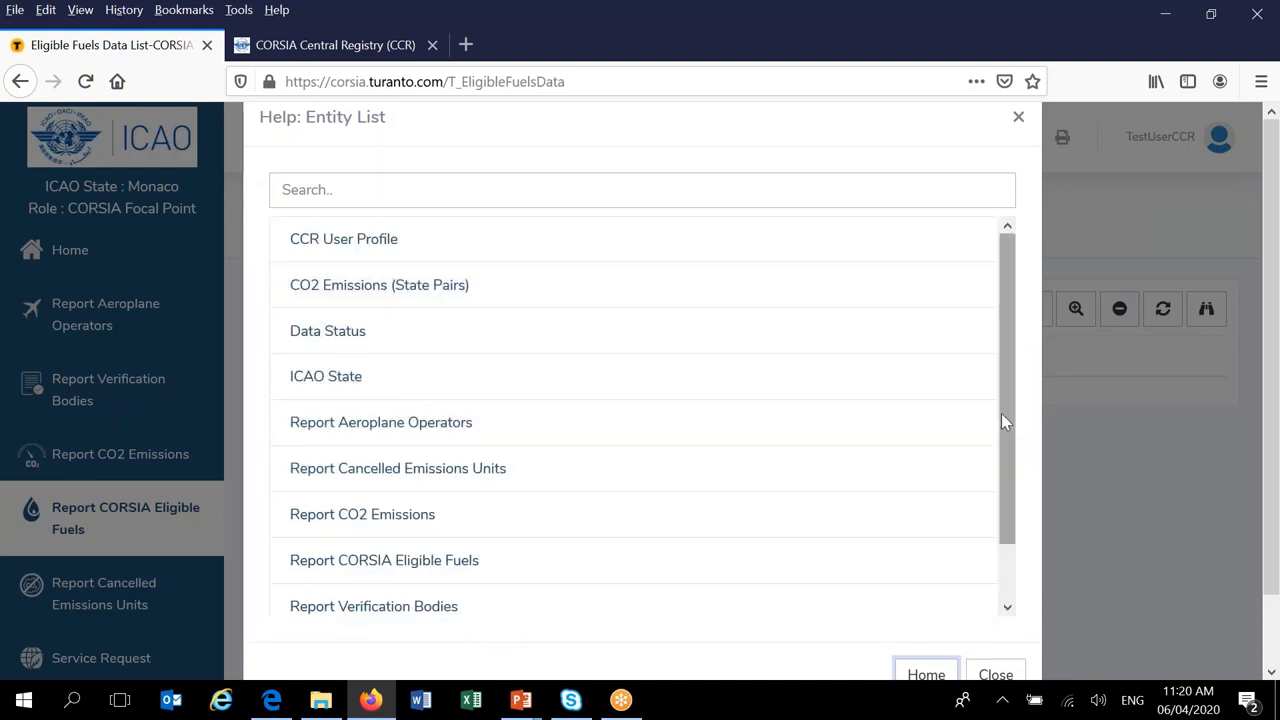
left_click_drag(1003, 410, 1020, 374)
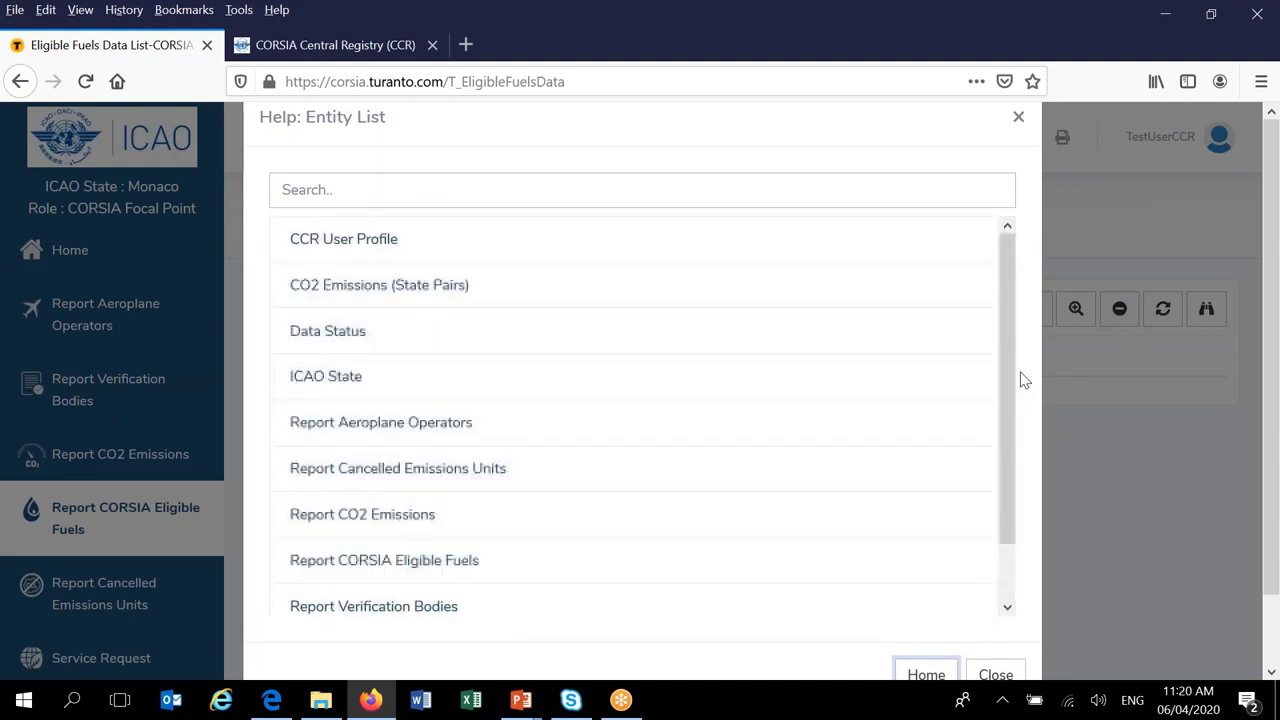
left_click_drag(1010, 438, 1003, 603)
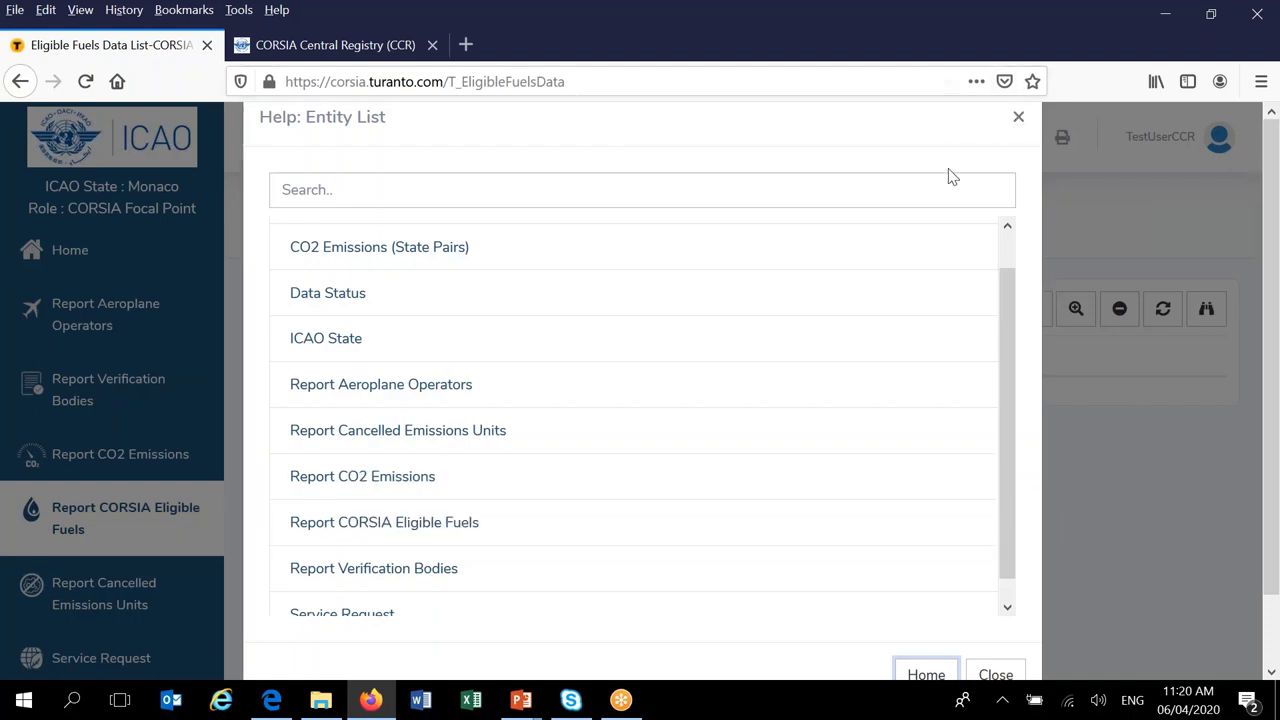
left_click(995, 674)
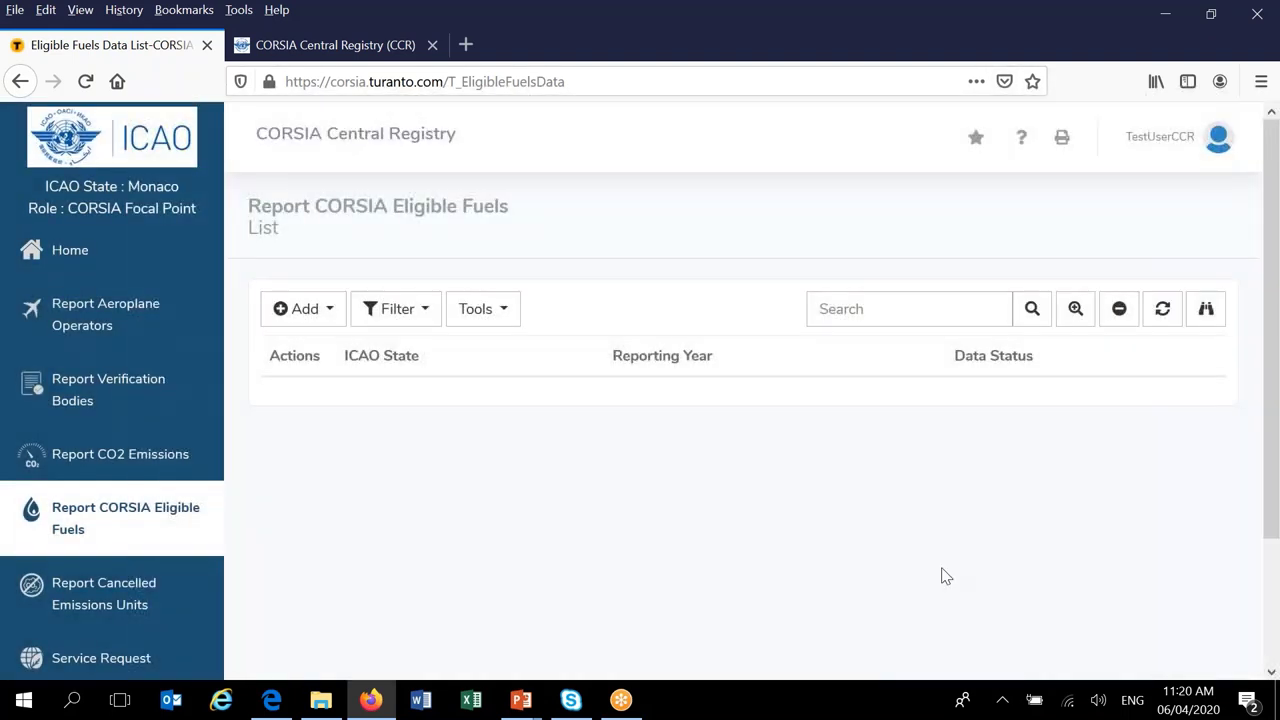
left_click(64, 253)
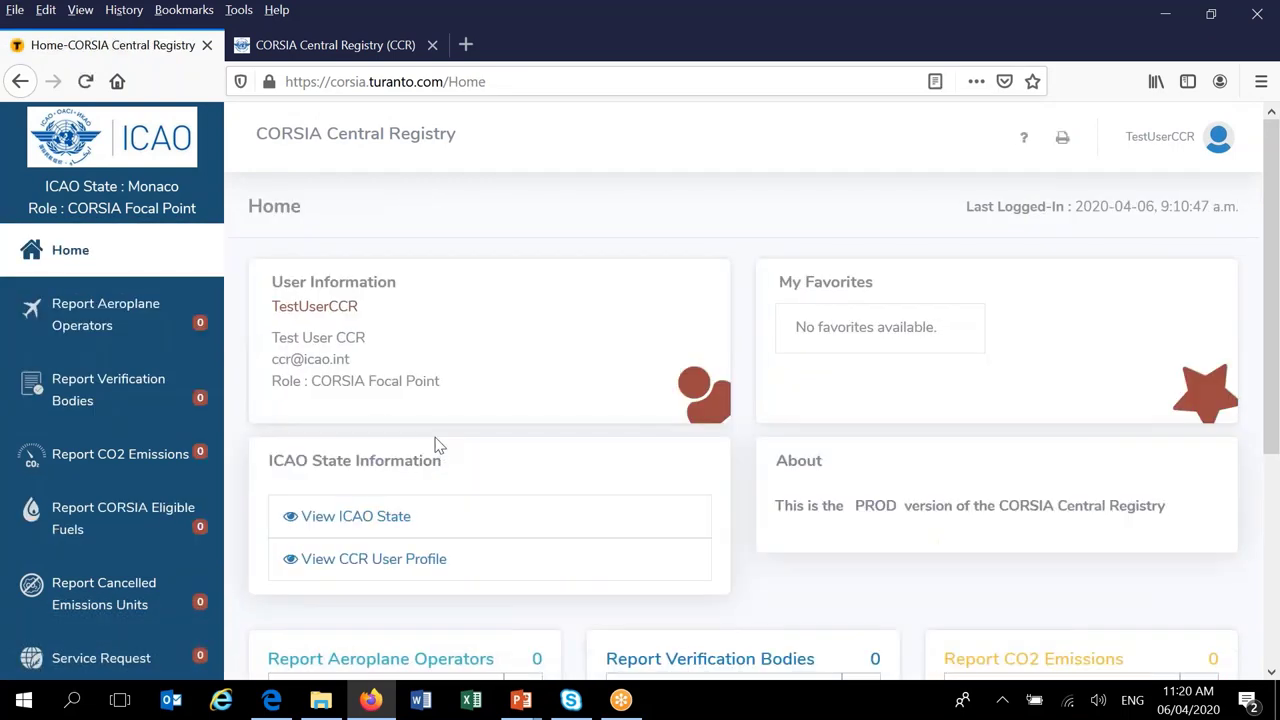